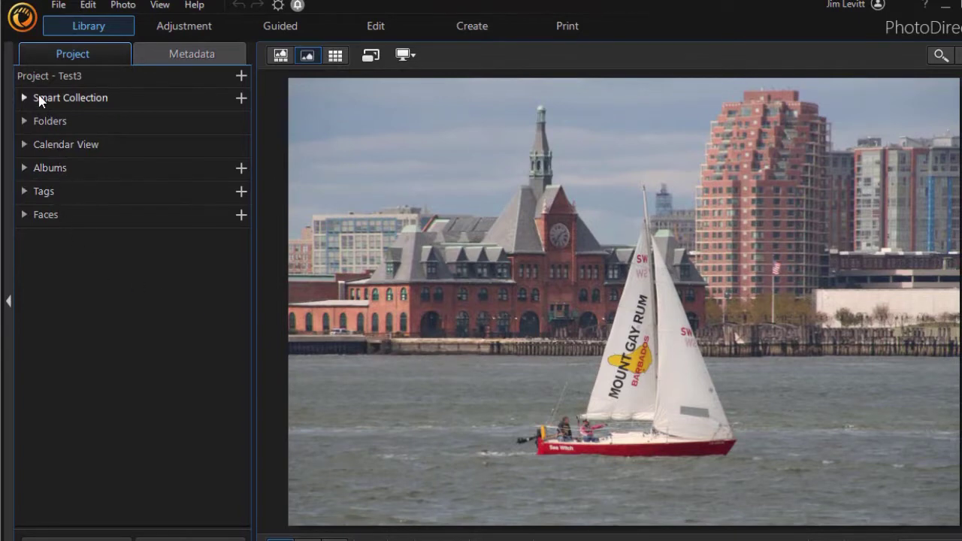
- Collapse the Project panel so the sailboat photo viewer gets more room
{"action": "left_click", "coordinate": [9, 302]}
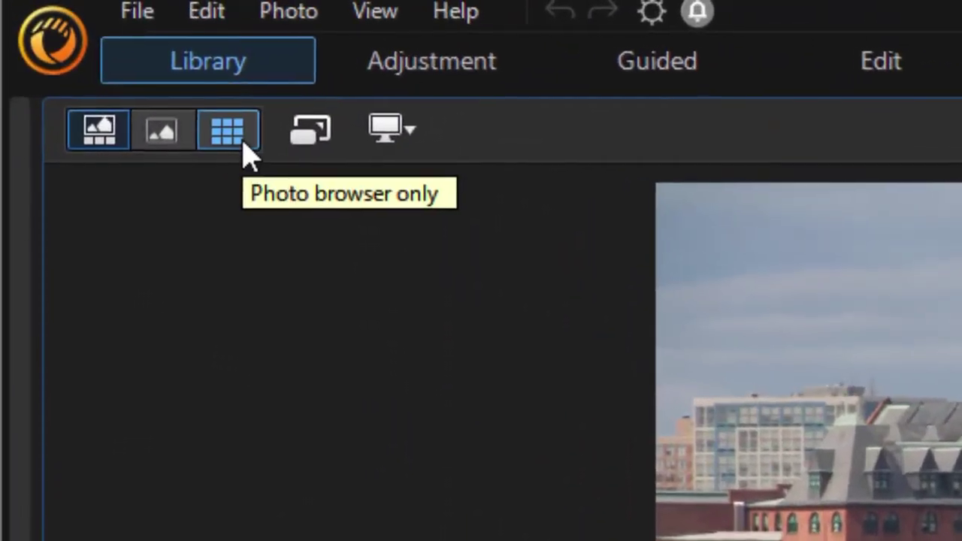
- Open the chimney photo IMG_5121.JPG in the viewer-with-filmstrip layout
{"action": "left_click", "coordinate": [244, 144]}
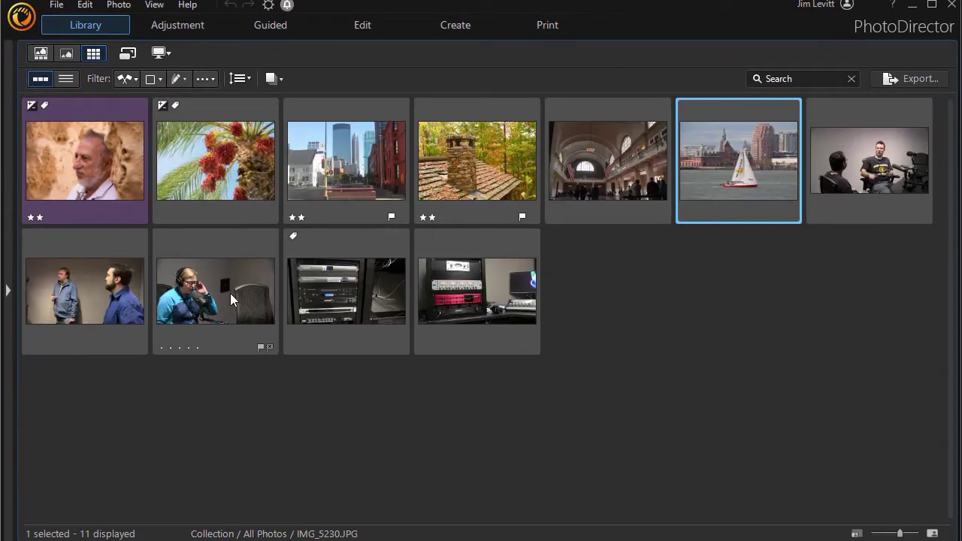
{"action": "left_click", "coordinate": [464, 174]}
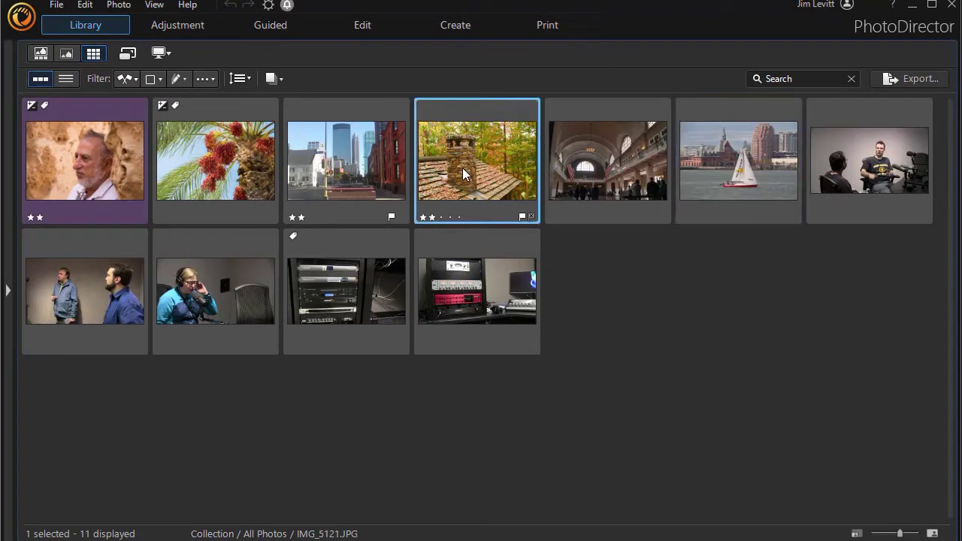
{"action": "double_click", "coordinate": [464, 173]}
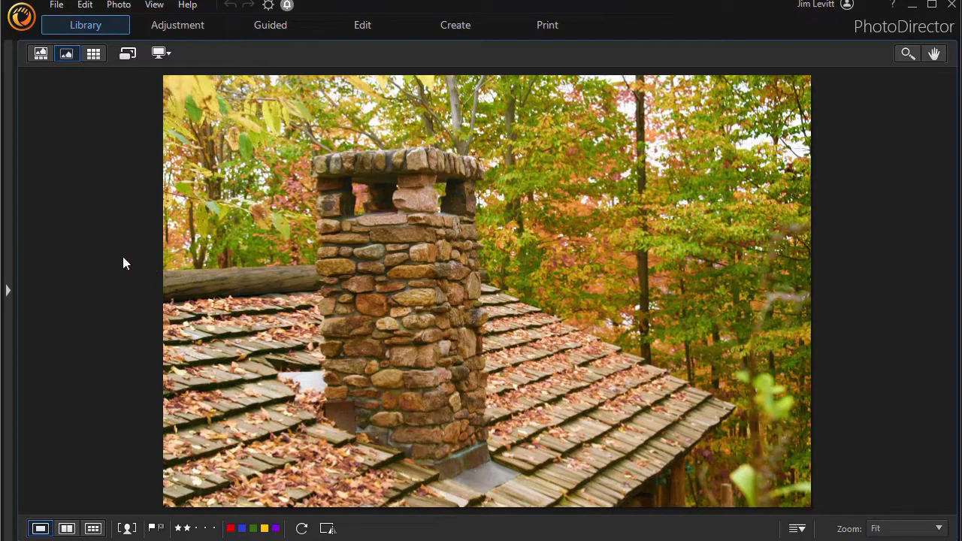
{"action": "left_click", "coordinate": [41, 54]}
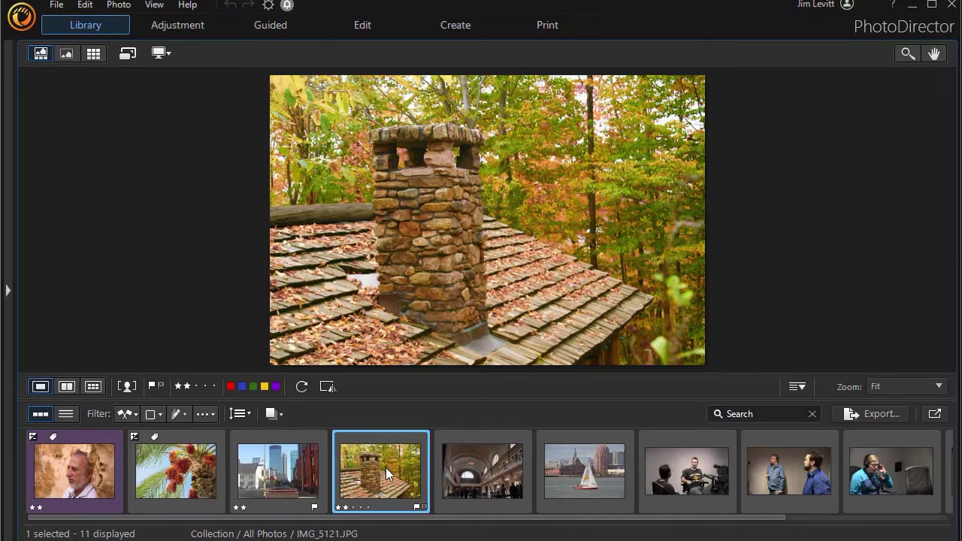
- Compare the sailboat, chimney and grand hall photos side by side
{"action": "mouse_move", "coordinate": [387, 469]}
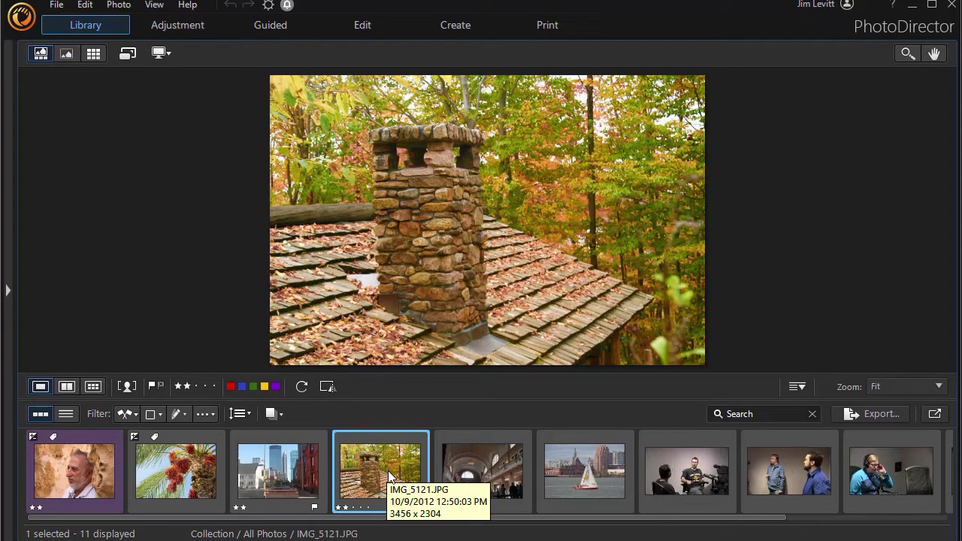
{"action": "left_click", "coordinate": [575, 470], "text": "ctrl"}
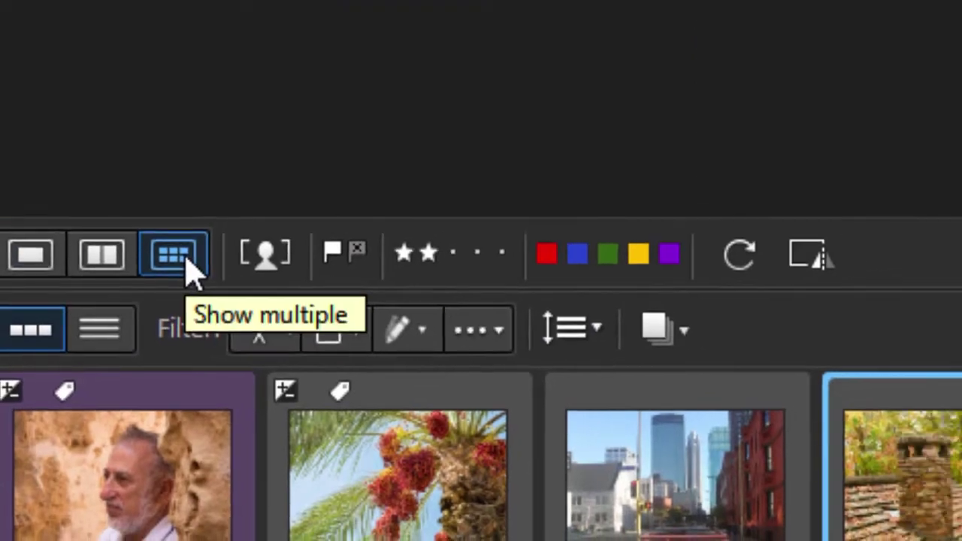
{"action": "left_click", "coordinate": [194, 247]}
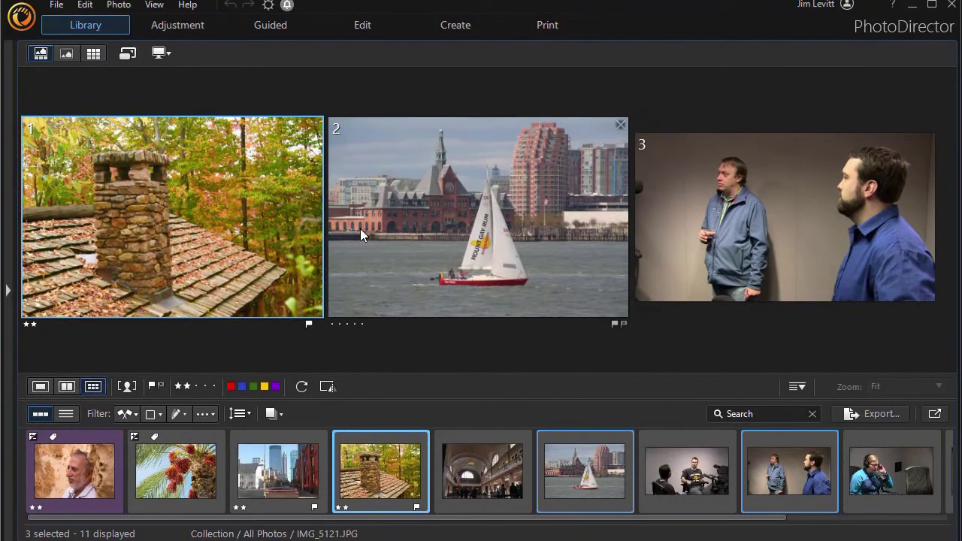
{"action": "left_click", "coordinate": [471, 468], "text": "ctrl"}
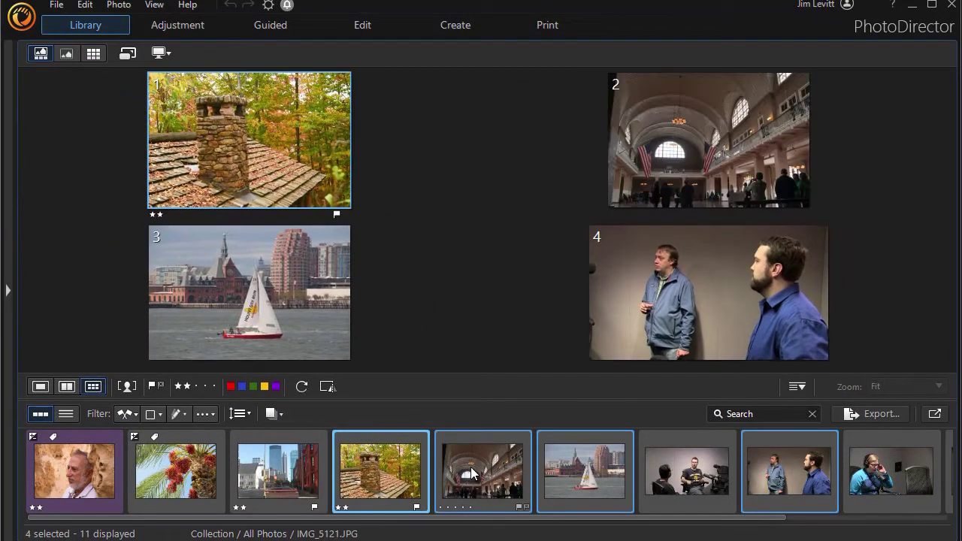
- Compare the interview, sailboat, grand hall, chimney, city street, palm tree and portrait photos
{"action": "left_click", "coordinate": [686, 474]}
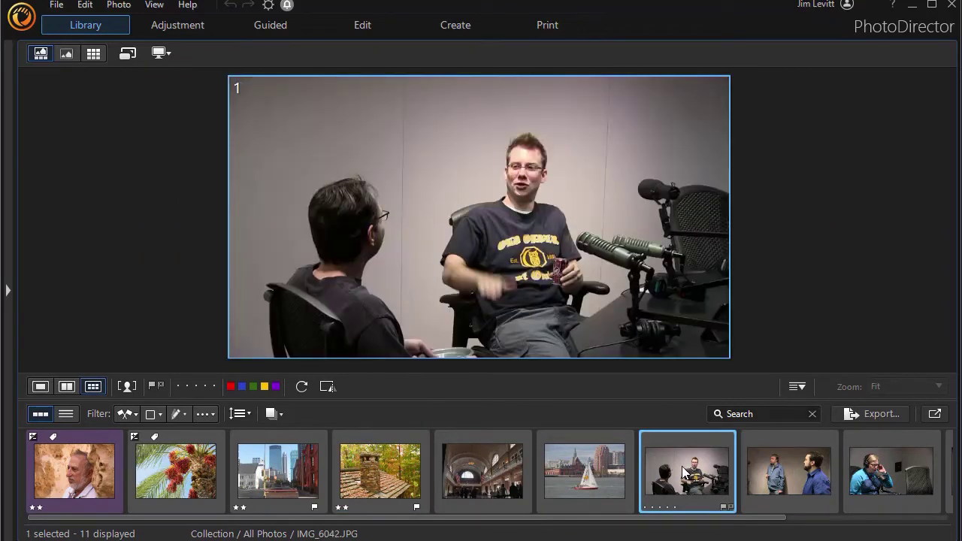
{"action": "left_click", "coordinate": [587, 481], "text": "ctrl"}
{"action": "left_click", "coordinate": [473, 482], "text": "ctrl"}
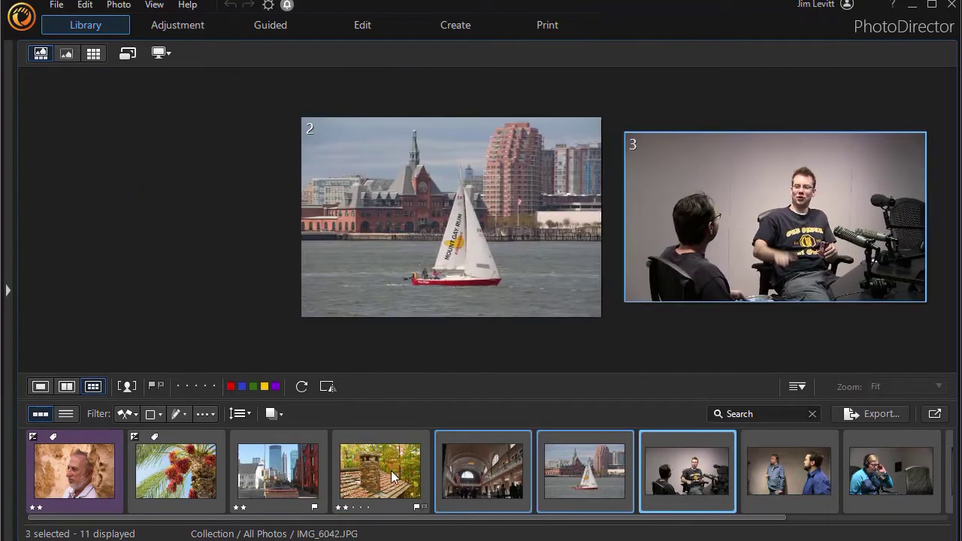
{"action": "left_click", "coordinate": [376, 478], "text": "ctrl"}
{"action": "left_click", "coordinate": [241, 470], "text": "ctrl"}
{"action": "left_click", "coordinate": [199, 469], "text": "ctrl"}
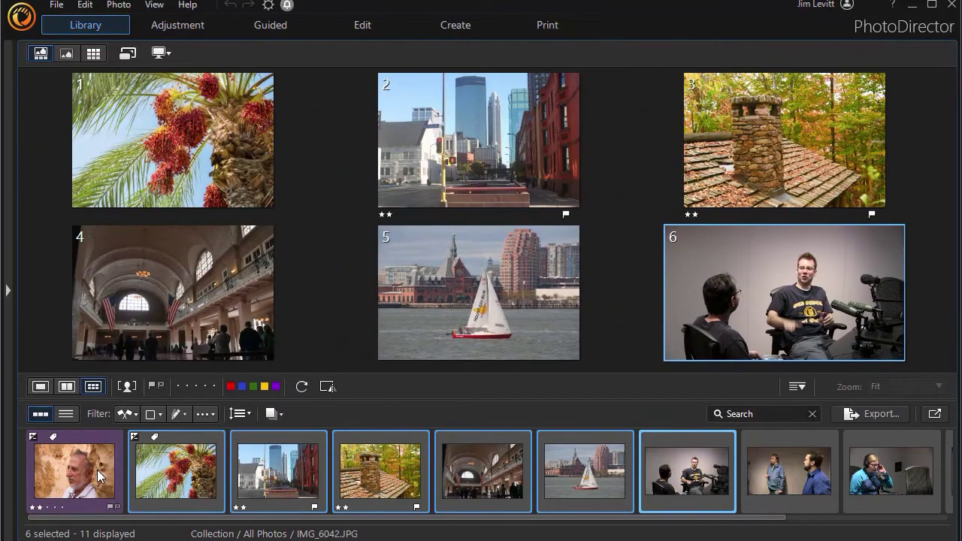
{"action": "left_click", "coordinate": [103, 477], "text": "ctrl"}
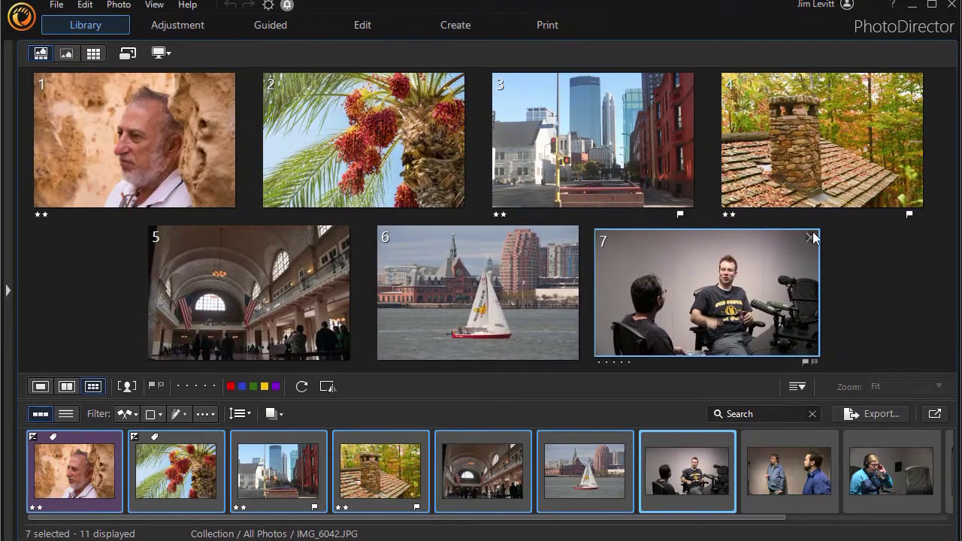
- Remove the other photos from the comparison one by one, leaving only the chimney
{"action": "left_click", "coordinate": [812, 239]}
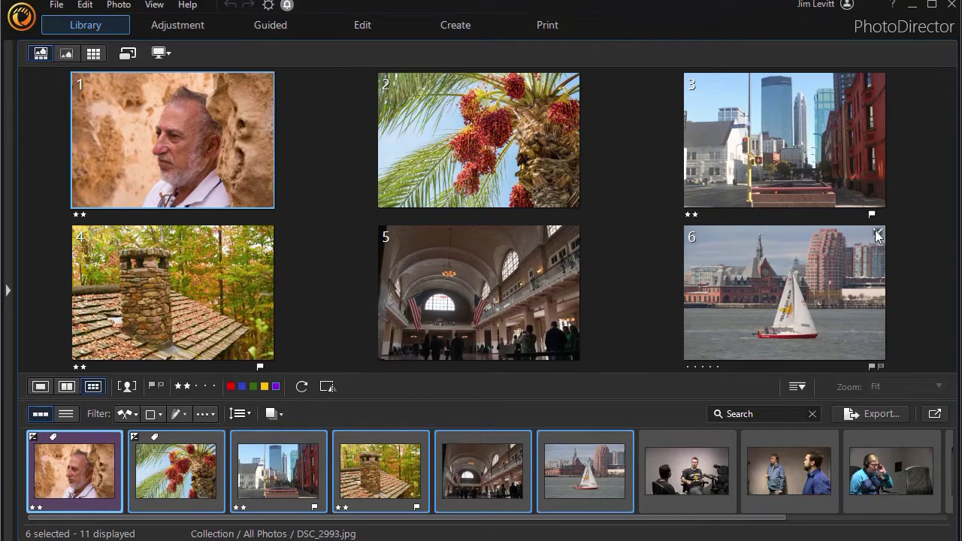
{"action": "left_click", "coordinate": [878, 237]}
{"action": "left_click", "coordinate": [729, 237]}
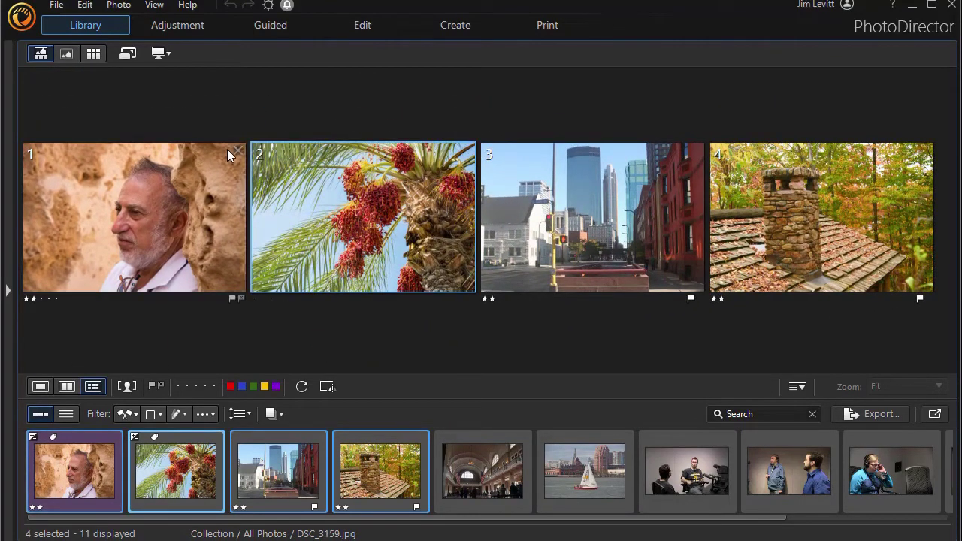
{"action": "left_click", "coordinate": [235, 153]}
{"action": "left_click", "coordinate": [317, 133]}
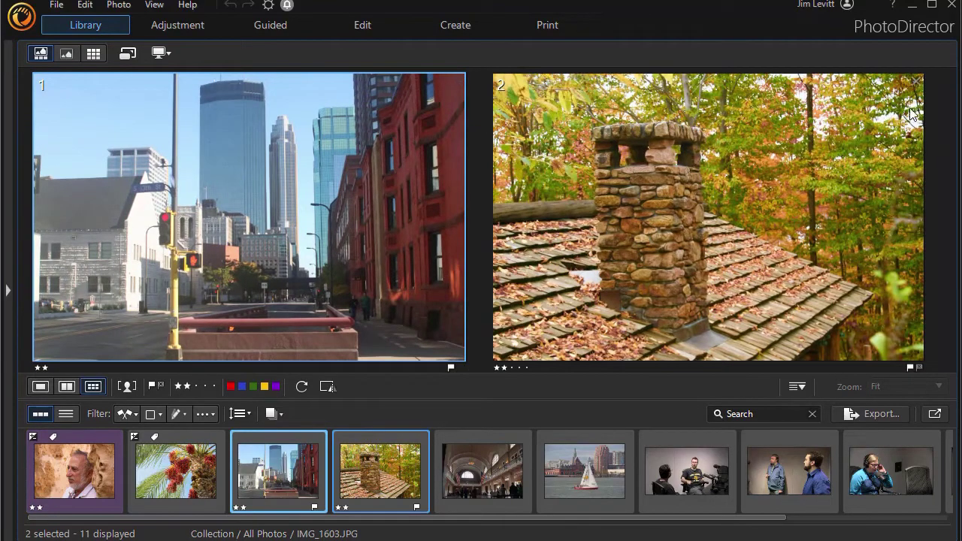
{"action": "left_click", "coordinate": [460, 81]}
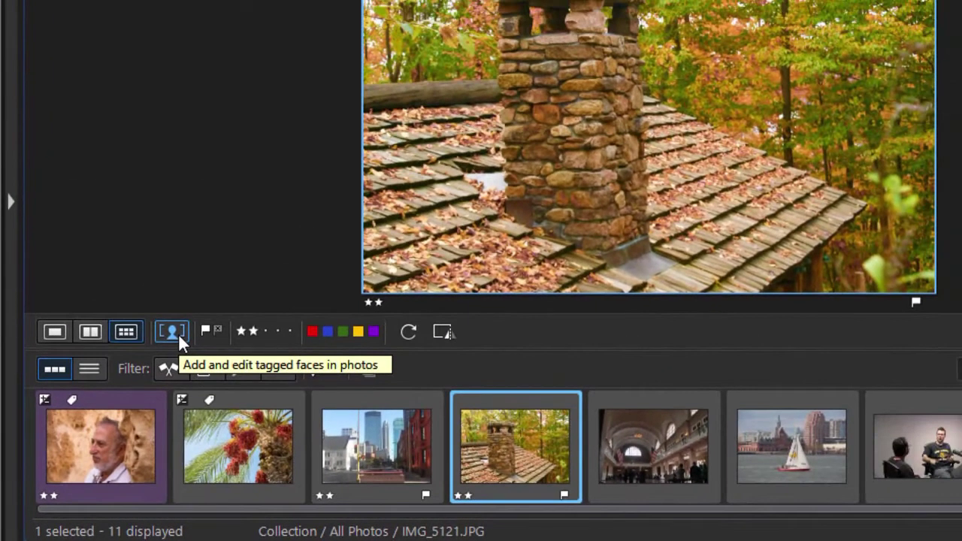
- Detect faces in all browser photos, including already analyzed ones, then toggle the Faces Hide option
{"action": "left_click", "coordinate": [179, 336]}
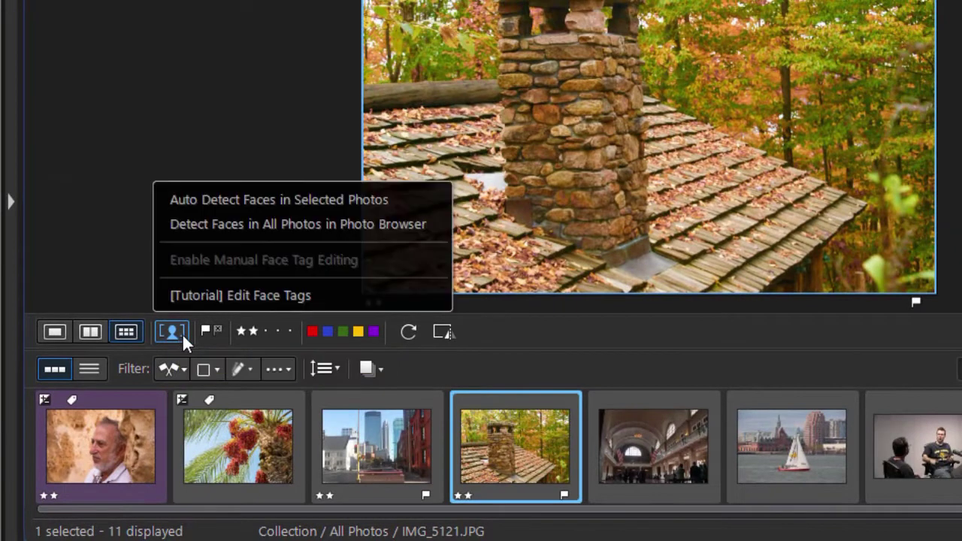
{"action": "left_click", "coordinate": [424, 223]}
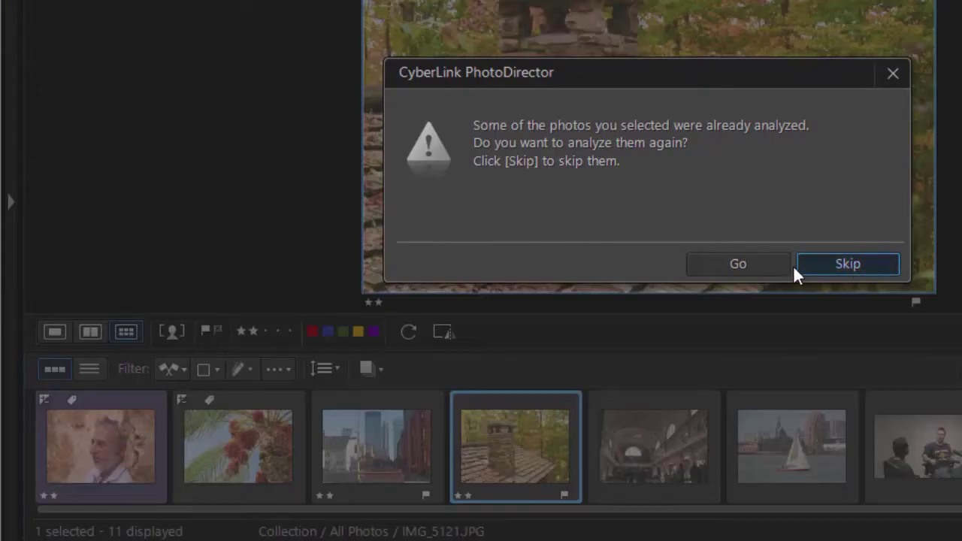
{"action": "left_click", "coordinate": [754, 263]}
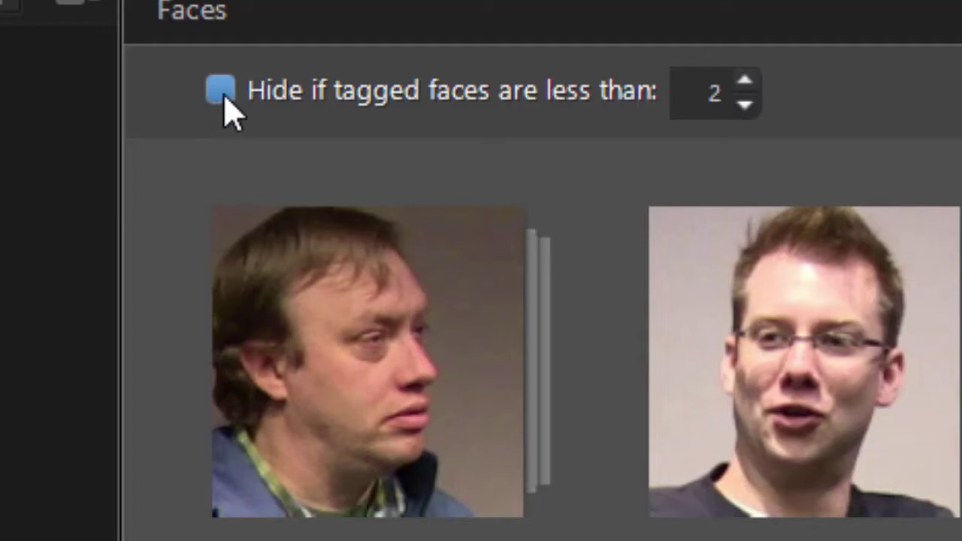
{"action": "left_click", "coordinate": [220, 103]}
{"action": "left_click", "coordinate": [223, 100]}
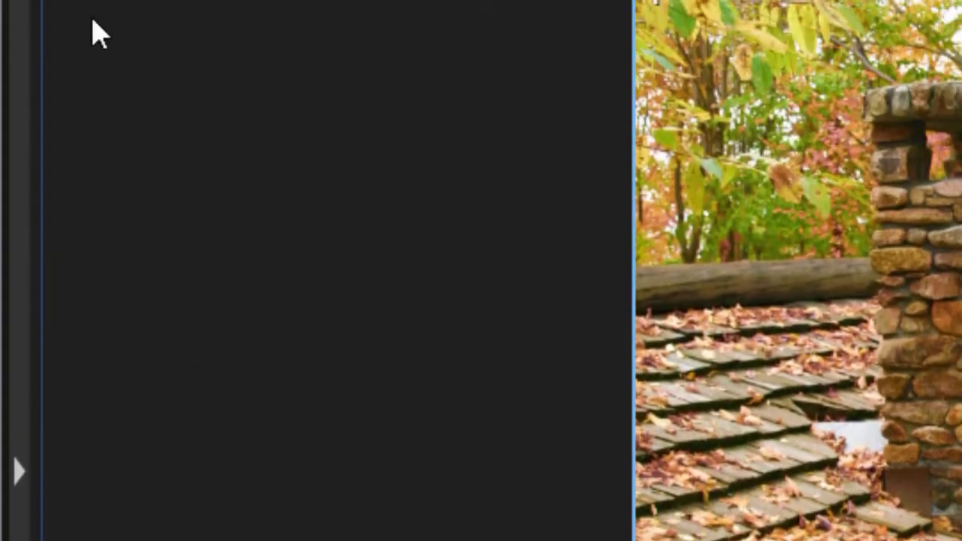
{"action": "left_click", "coordinate": [19, 472]}
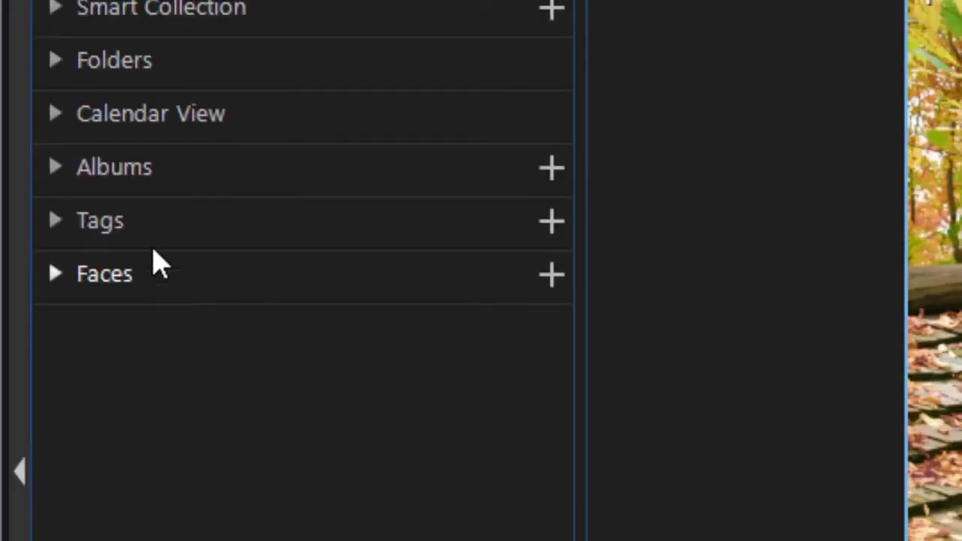
{"action": "left_click", "coordinate": [75, 6]}
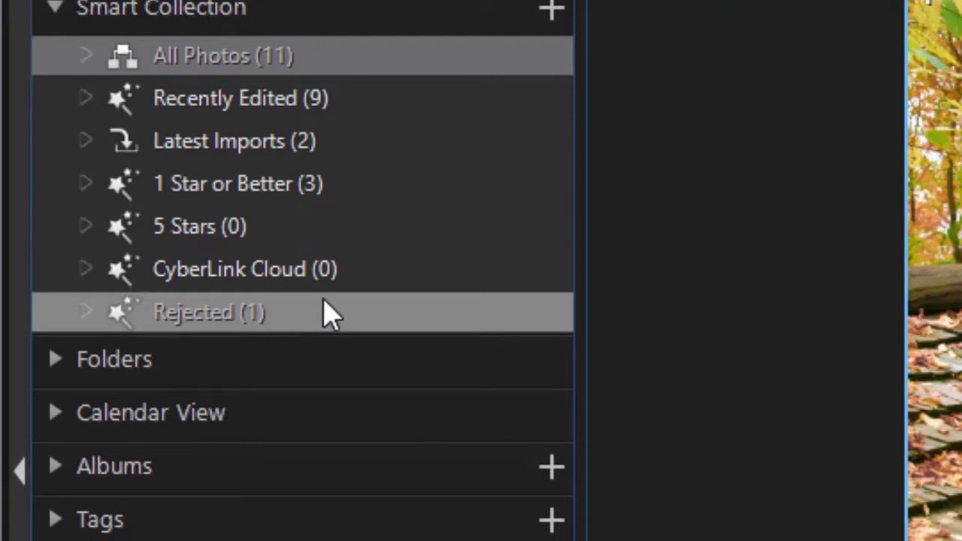
{"action": "left_click", "coordinate": [21, 473]}
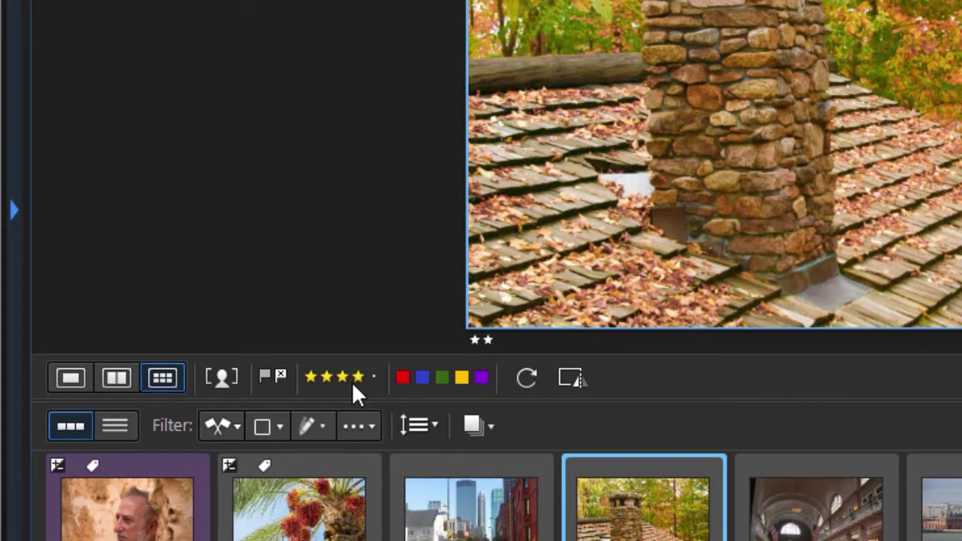
- Rate the chimney four stars, give the hall photo two stars and yellow label, then select the sailboat
{"action": "left_click", "coordinate": [352, 382]}
{"action": "left_click", "coordinate": [802, 529]}
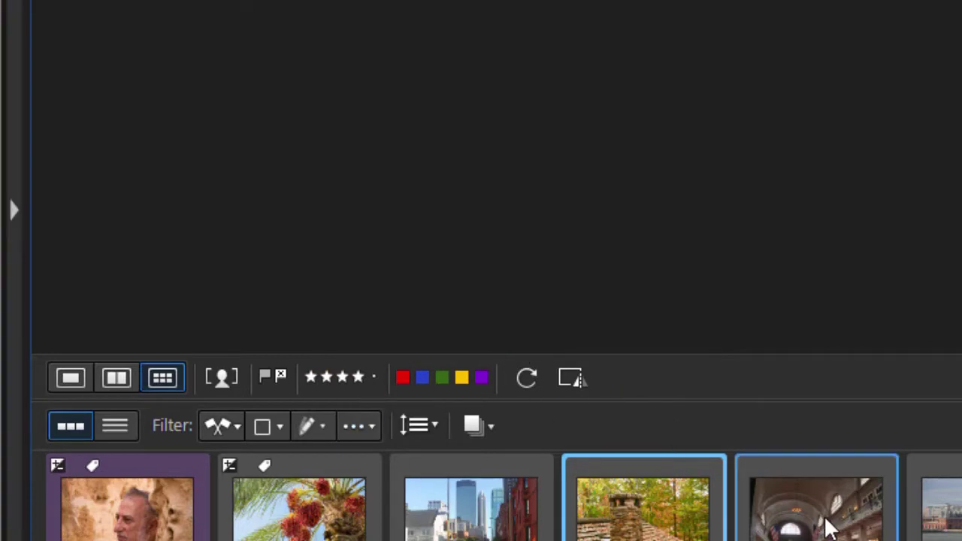
{"action": "left_click", "coordinate": [329, 378]}
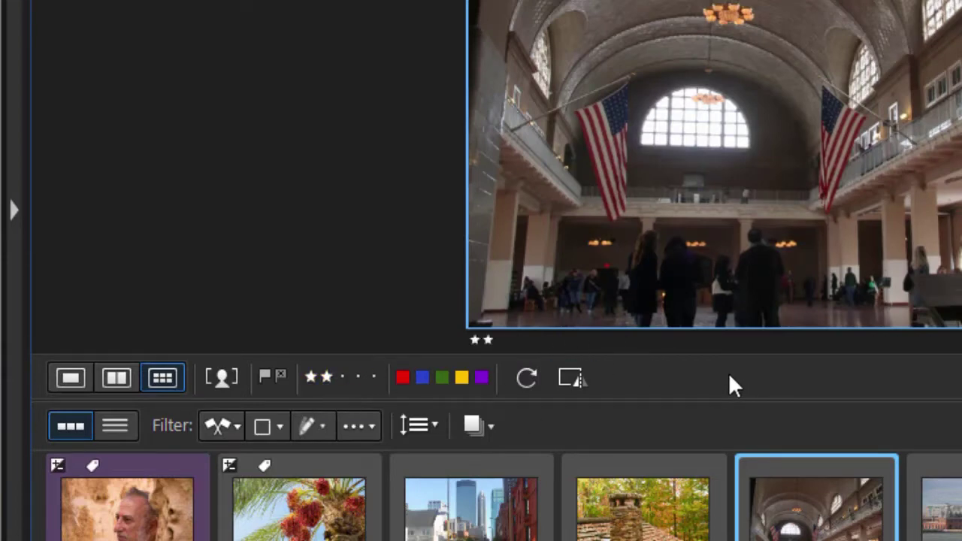
{"action": "left_click", "coordinate": [466, 374]}
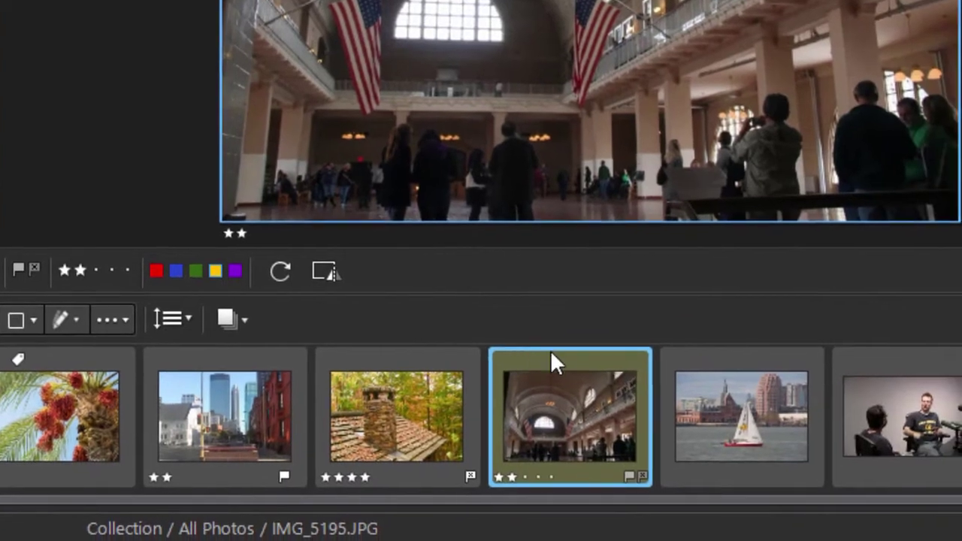
{"action": "left_click", "coordinate": [743, 370]}
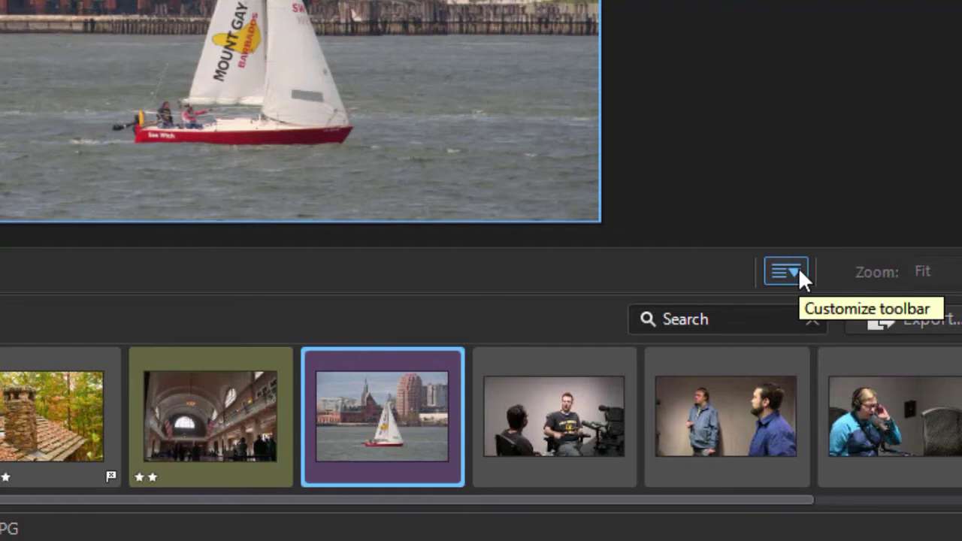
- Remove Flag and Color Labels from the toolbar, add Previous/Next, and keep Rotate & Flip
{"action": "left_click", "coordinate": [799, 268]}
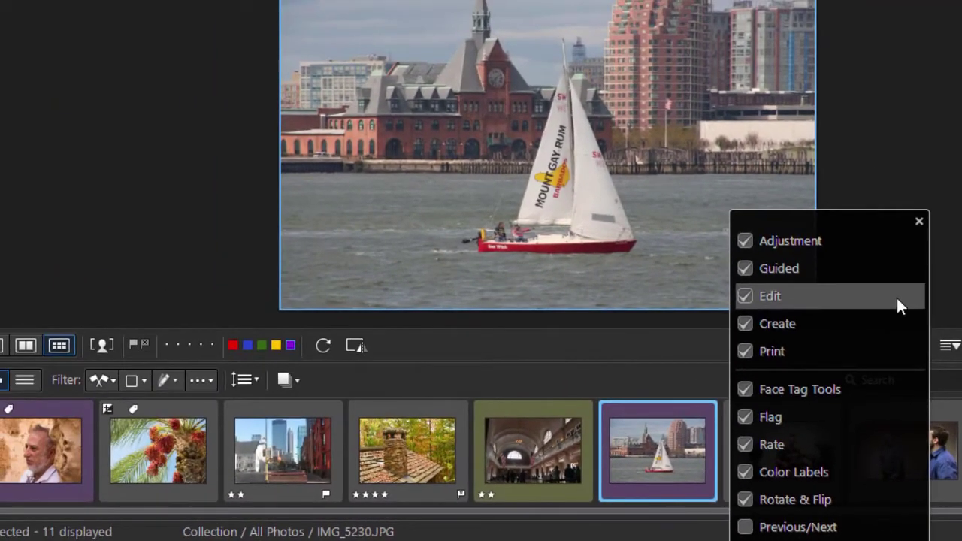
{"action": "left_click", "coordinate": [793, 417]}
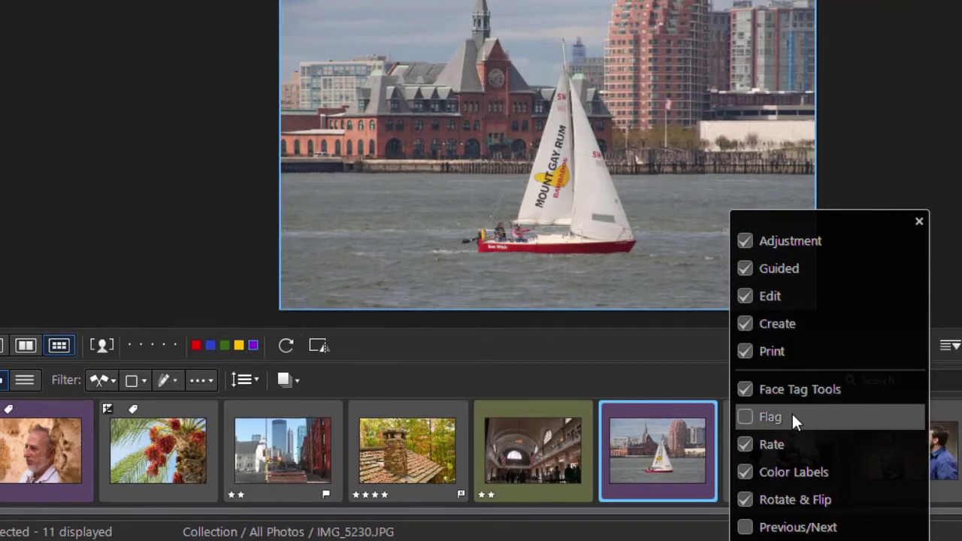
{"action": "left_click", "coordinate": [798, 472]}
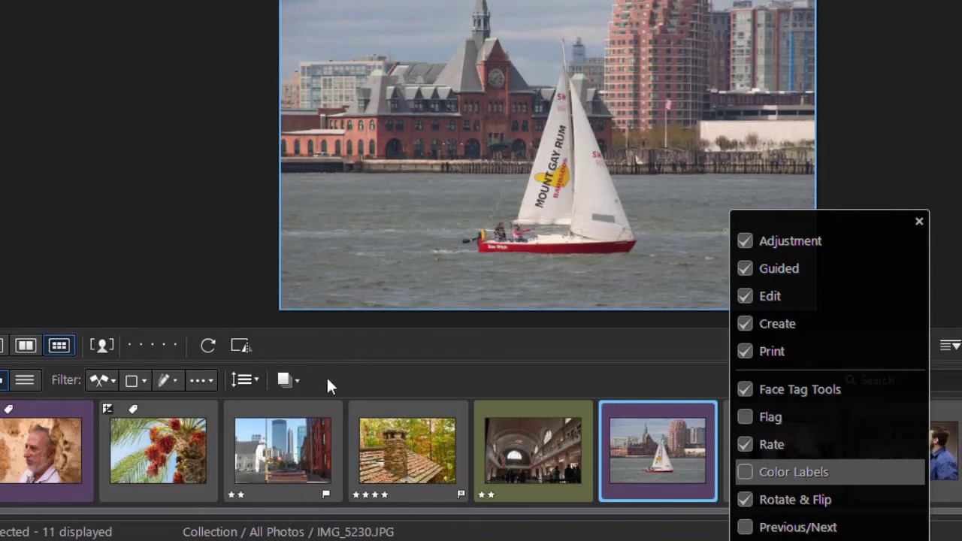
{"action": "left_click", "coordinate": [763, 498]}
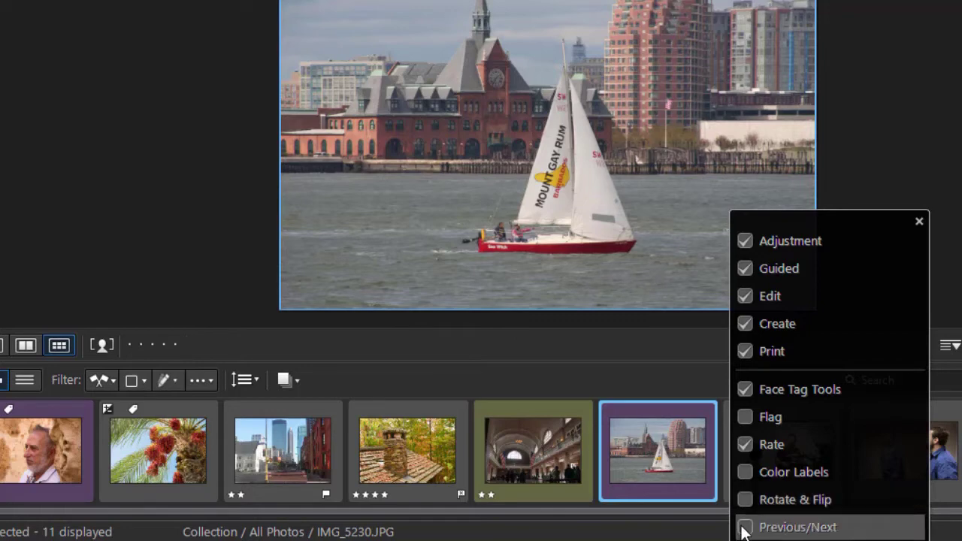
{"action": "left_click", "coordinate": [746, 531]}
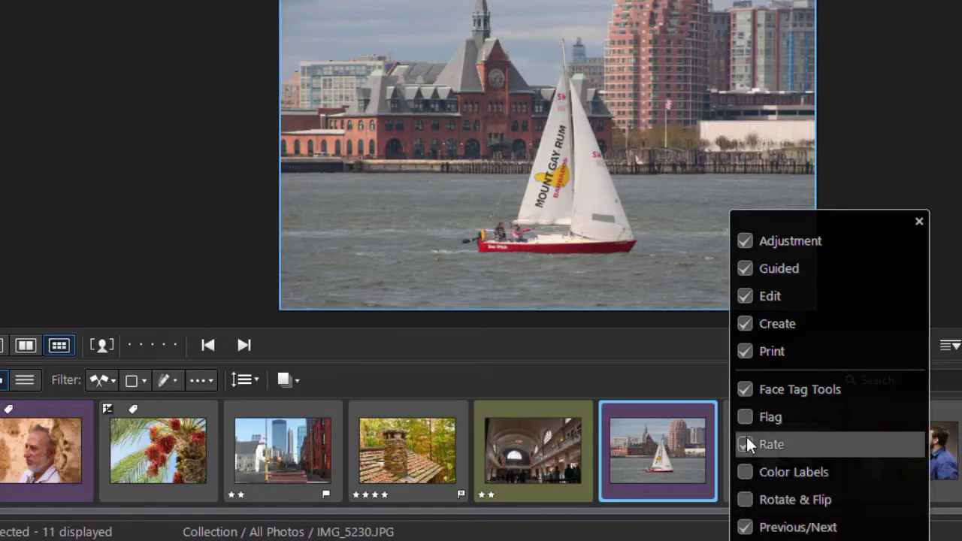
{"action": "left_click", "coordinate": [744, 500]}
{"action": "left_click", "coordinate": [919, 221]}
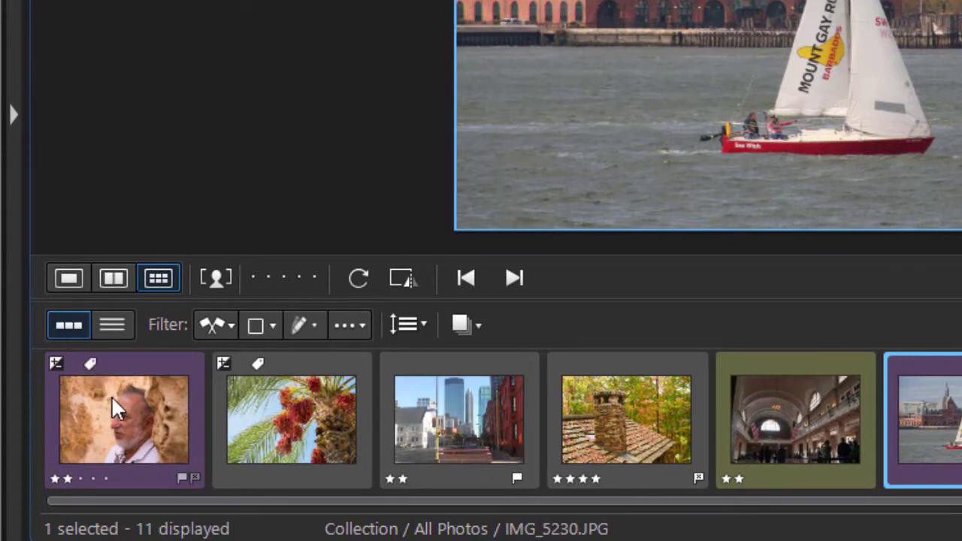
- In list view, sort by colour label, rating, shutter, then aperture, and return to thumbnails
{"action": "left_click", "coordinate": [113, 325]}
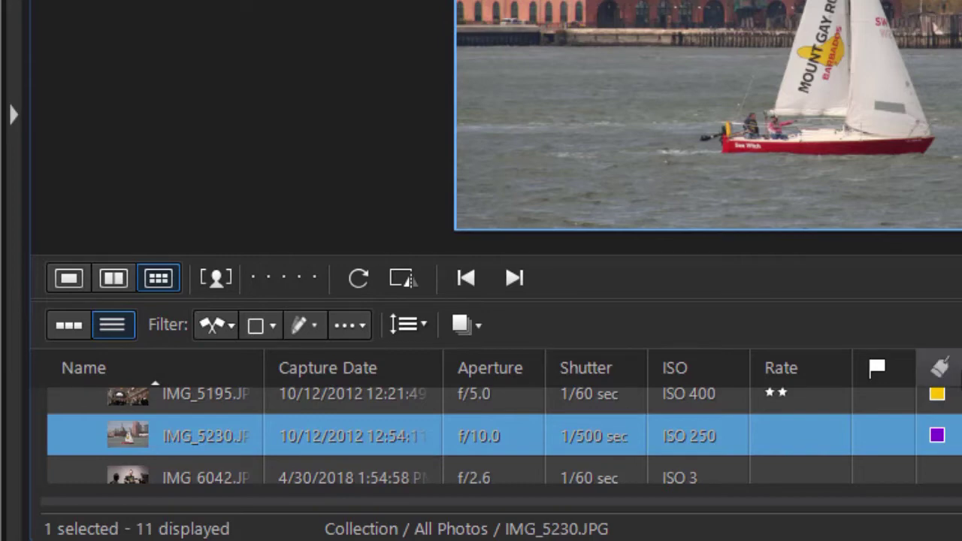
{"action": "left_click", "coordinate": [959, 376]}
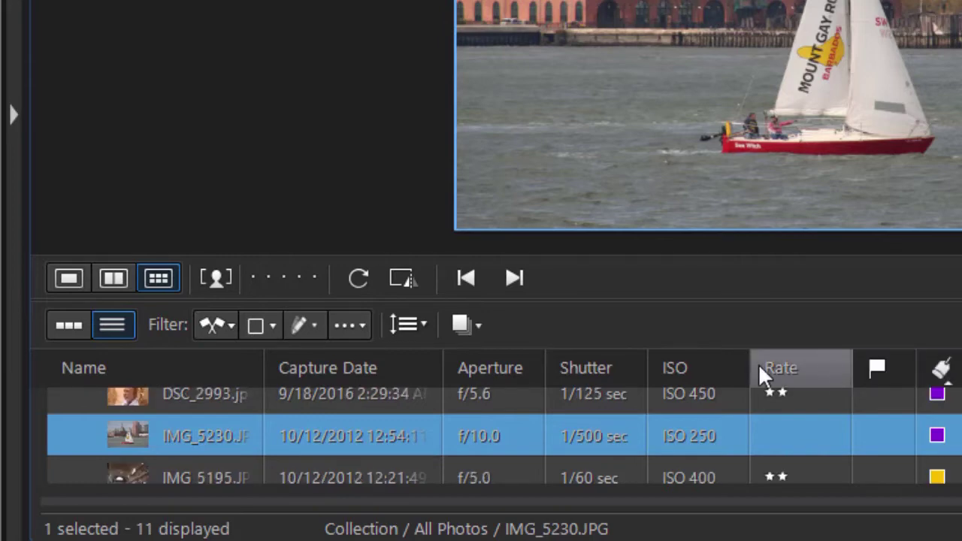
{"action": "left_click", "coordinate": [775, 368]}
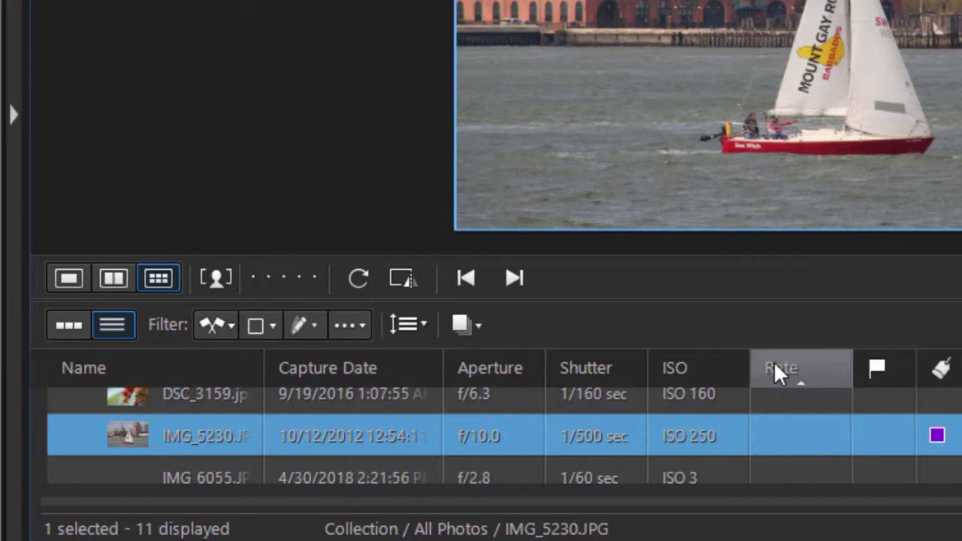
{"action": "left_click", "coordinate": [571, 366]}
{"action": "left_click", "coordinate": [482, 364]}
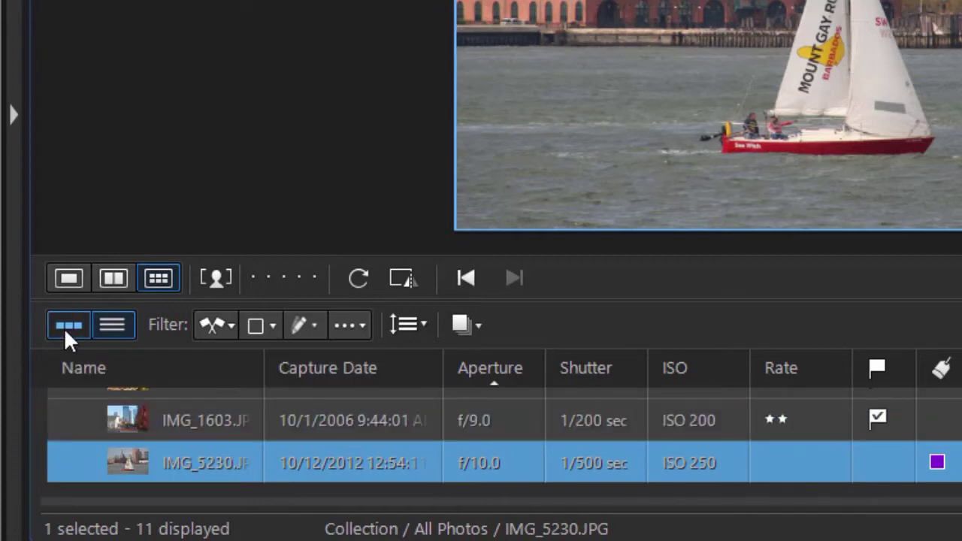
{"action": "left_click", "coordinate": [64, 328]}
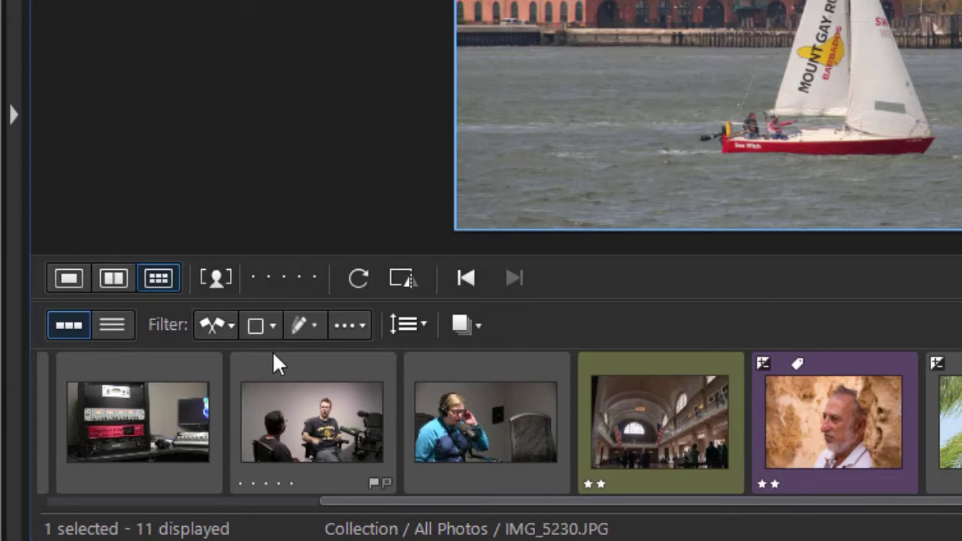
{"action": "left_click", "coordinate": [230, 323]}
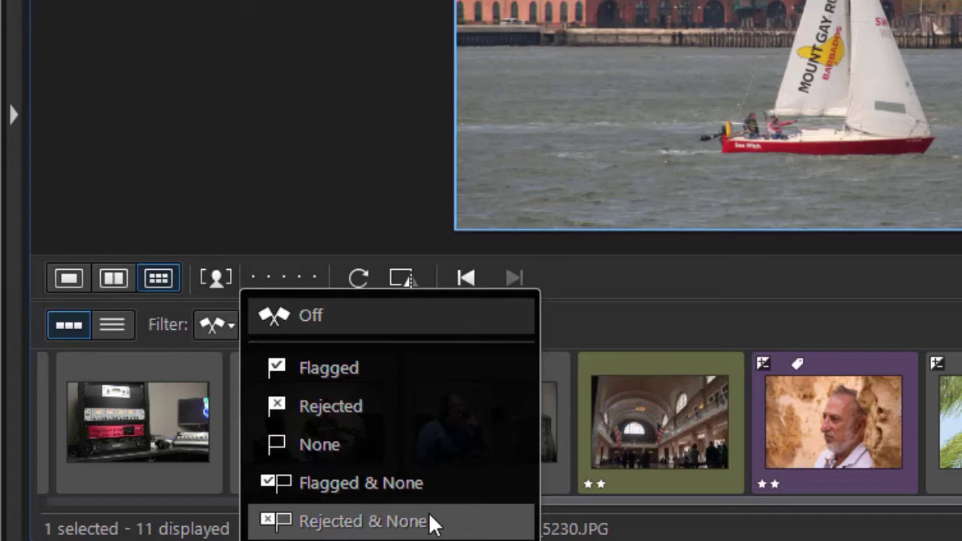
{"action": "left_click", "coordinate": [666, 315]}
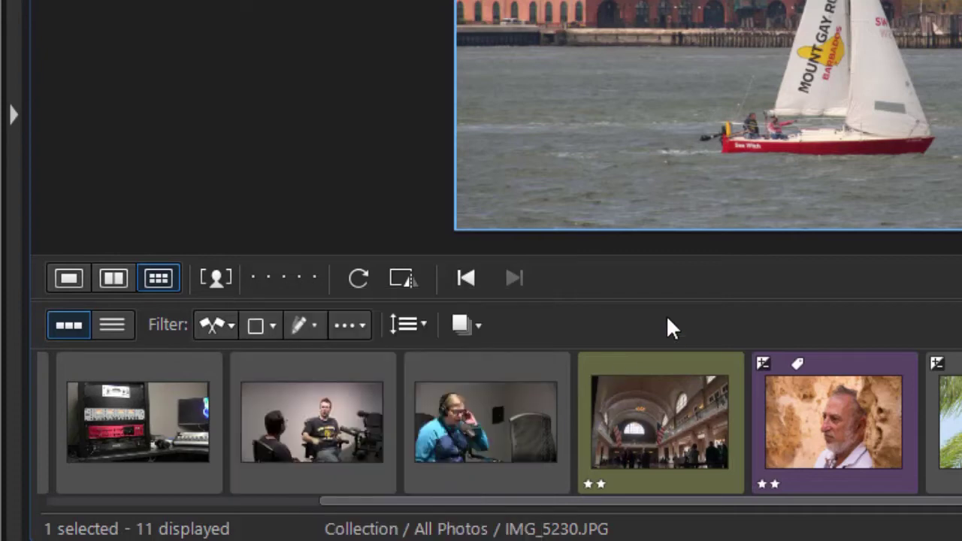
{"action": "left_click", "coordinate": [271, 326]}
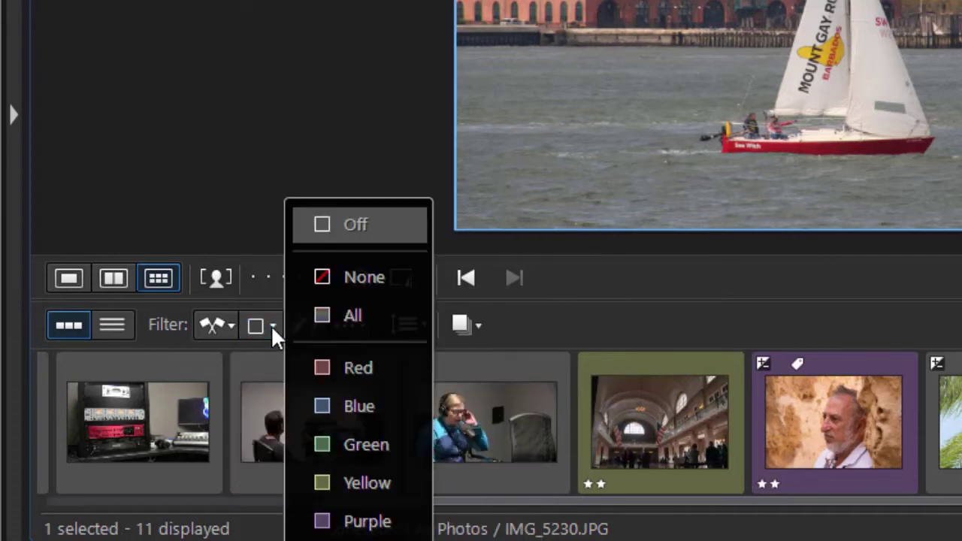
{"action": "left_click", "coordinate": [323, 226]}
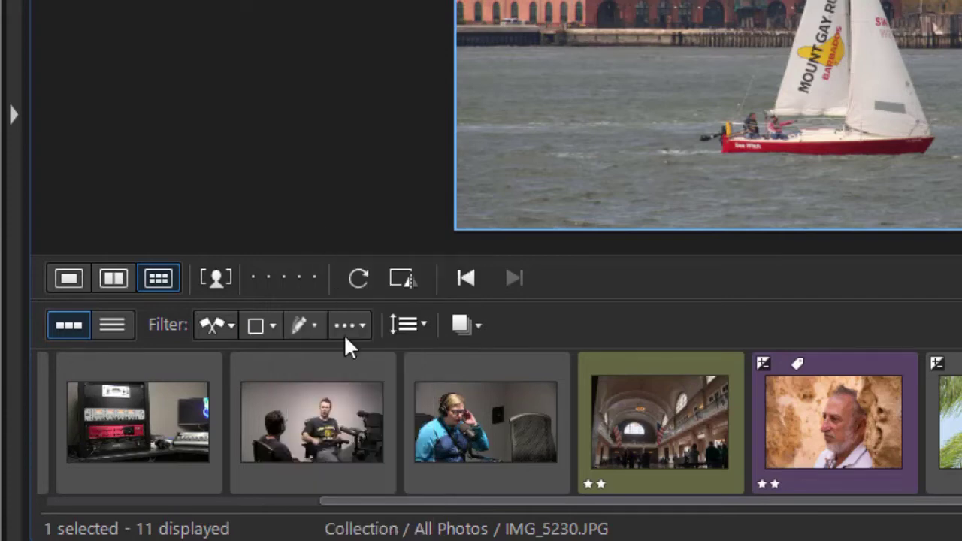
{"action": "left_click", "coordinate": [274, 331]}
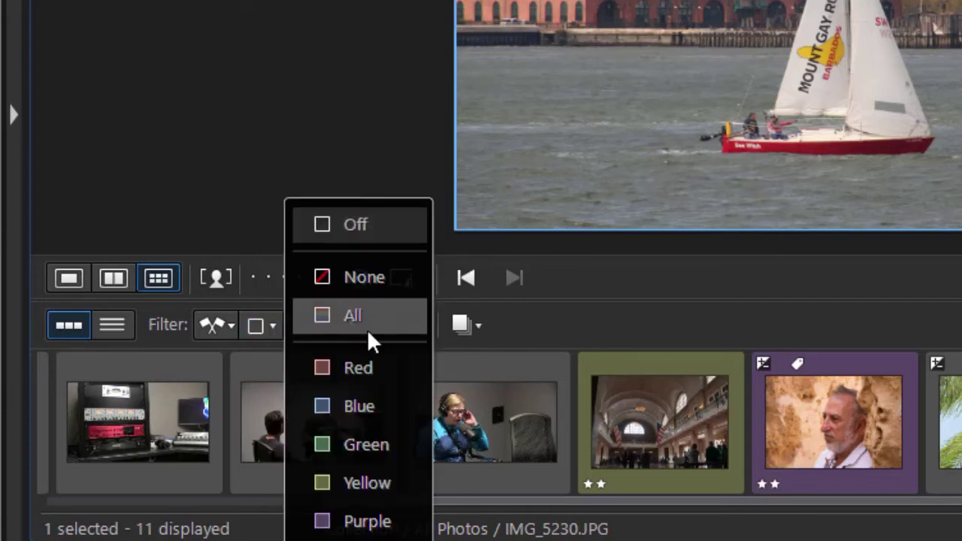
{"action": "left_click", "coordinate": [368, 519]}
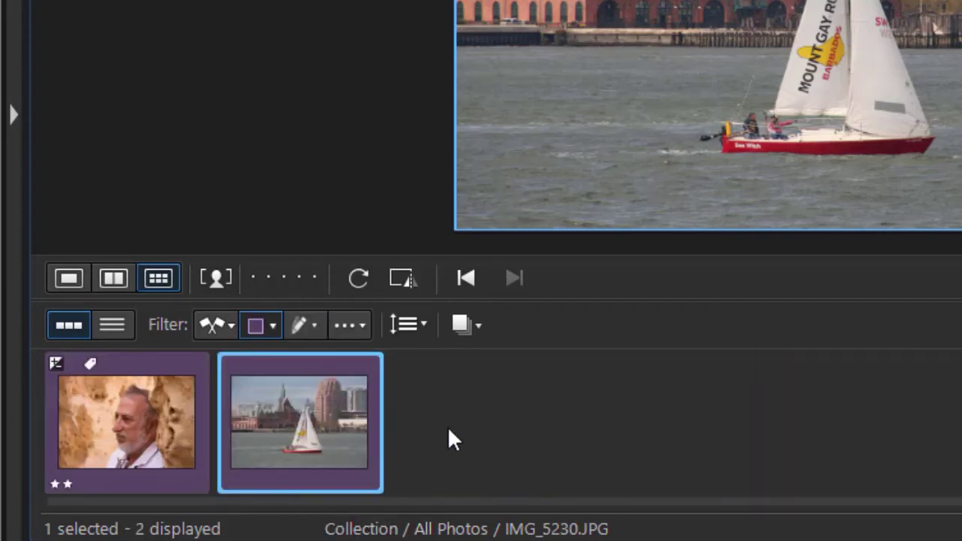
{"action": "left_click", "coordinate": [278, 325]}
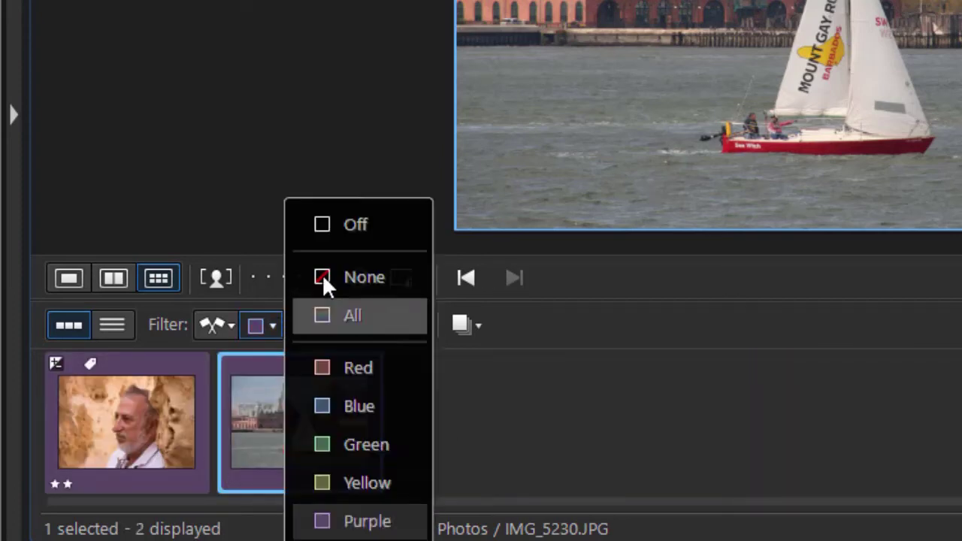
{"action": "left_click", "coordinate": [355, 223]}
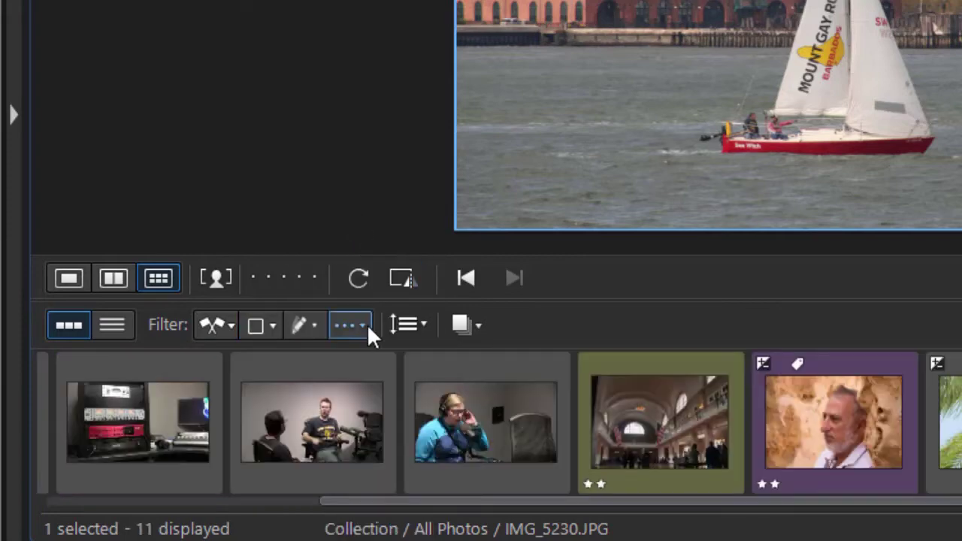
{"action": "left_click", "coordinate": [359, 327]}
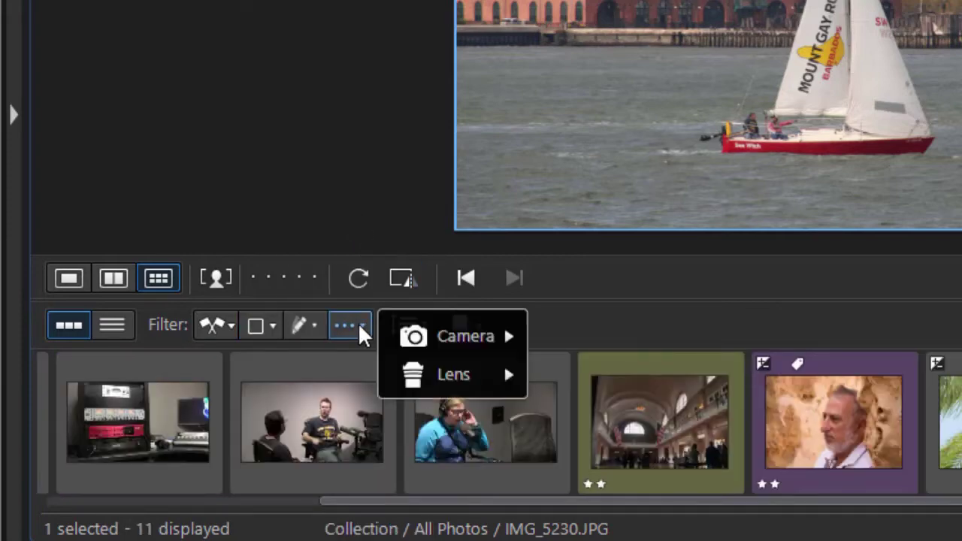
{"action": "mouse_move", "coordinate": [480, 337]}
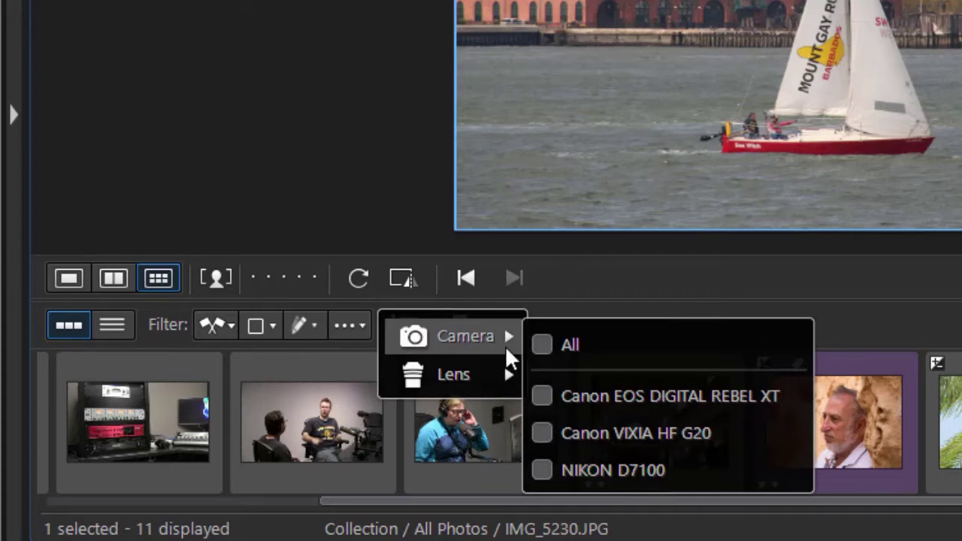
{"action": "mouse_move", "coordinate": [486, 375]}
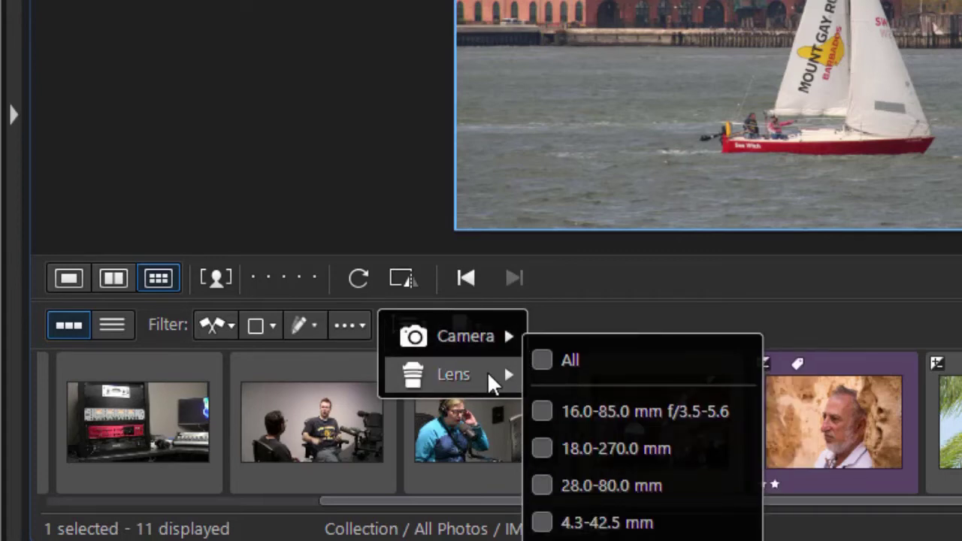
{"action": "left_click", "coordinate": [644, 265]}
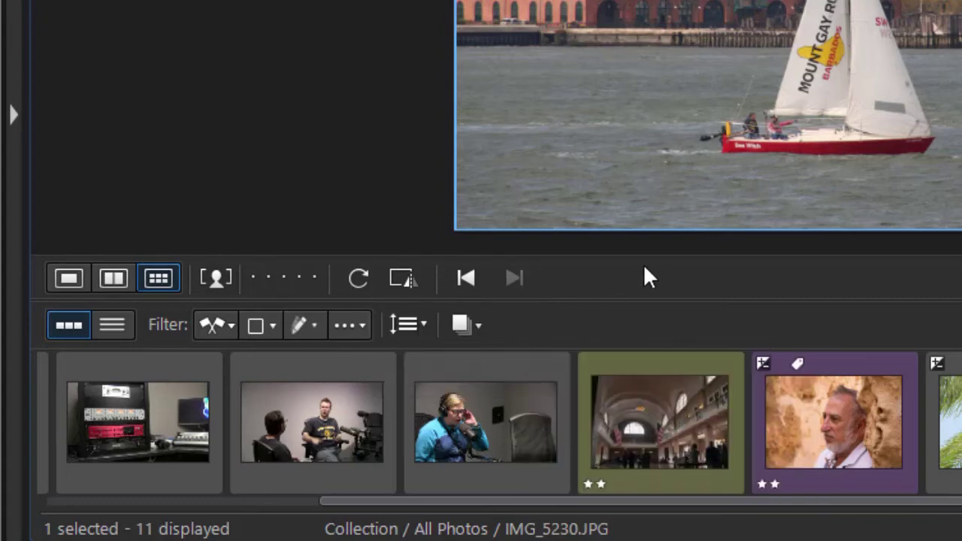
- Keep the Aperture ascending sort and start Auto Stack from the stack menu
{"action": "left_click", "coordinate": [426, 322]}
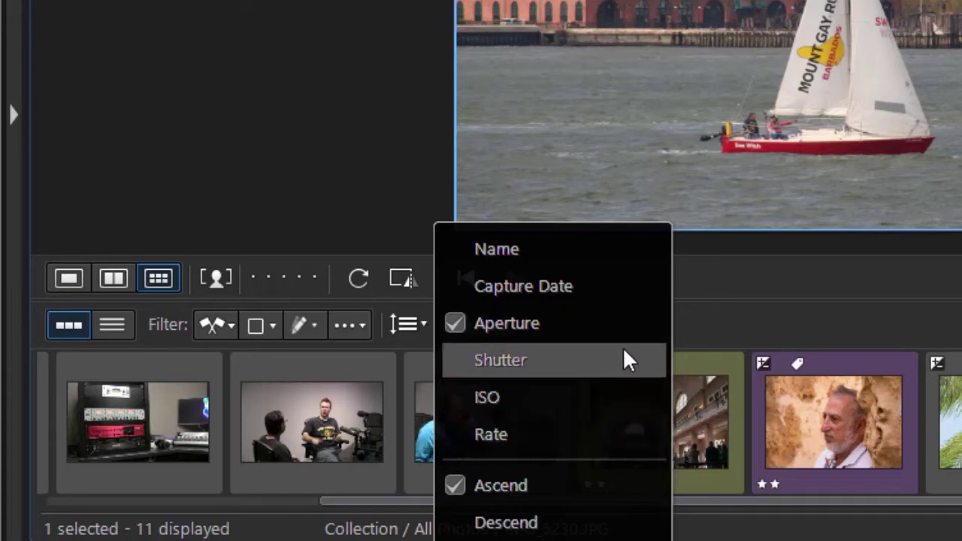
{"action": "left_click", "coordinate": [720, 319]}
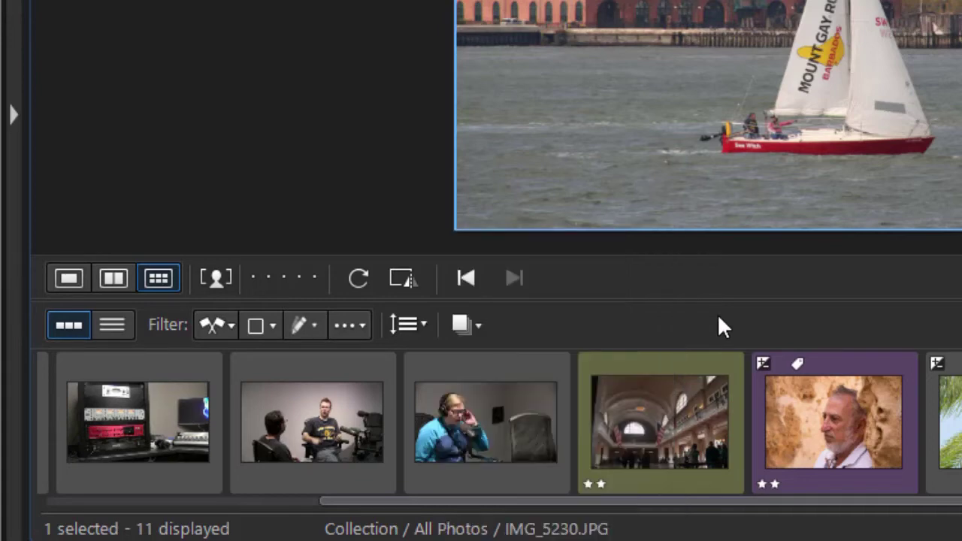
{"action": "left_click", "coordinate": [478, 322]}
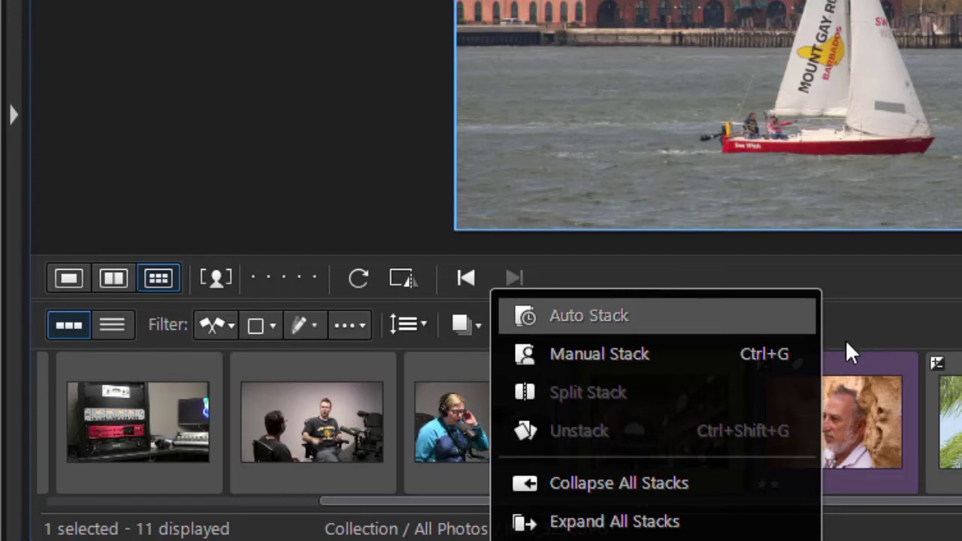
{"action": "left_click", "coordinate": [719, 316]}
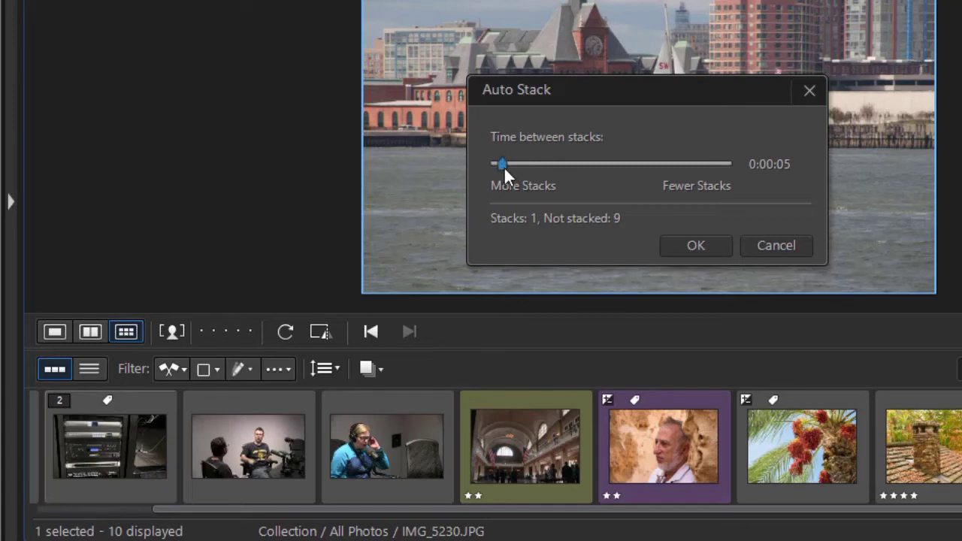
- Apply Auto Stack with a 0:00:51 gap and scroll the filmstrip back to its start
{"action": "left_click_drag", "start_coordinate": [503, 166], "coordinate": [594, 168]}
{"action": "left_click", "coordinate": [694, 246]}
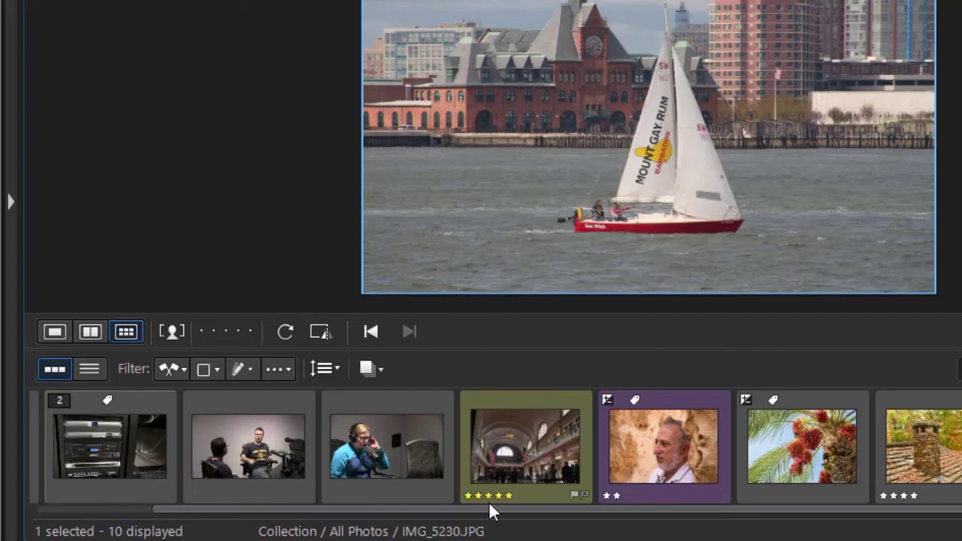
{"action": "scroll", "coordinate": [433, 507], "scroll_direction": "up", "scroll_amount": 1}
{"action": "left_click_drag", "start_coordinate": [432, 508], "coordinate": [205, 509]}
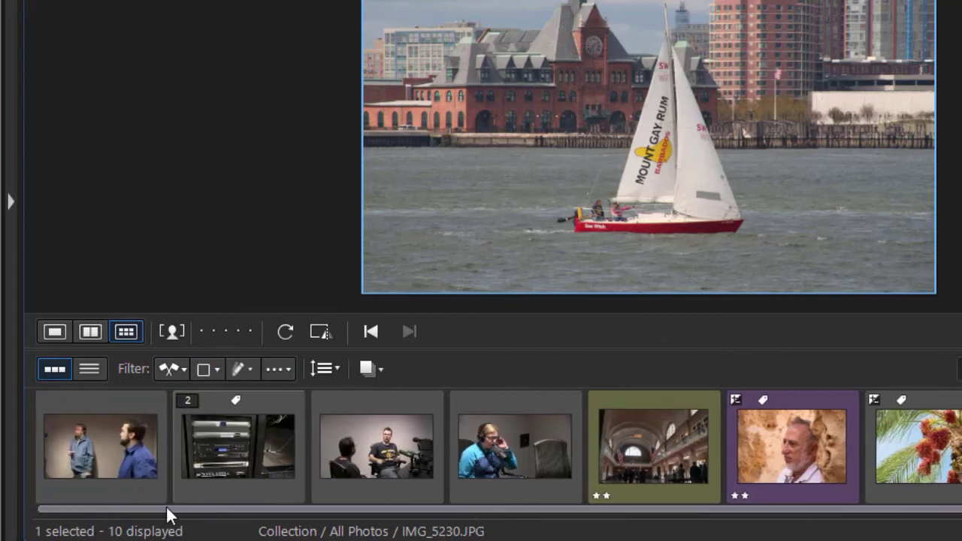
{"action": "scroll", "coordinate": [361, 488], "scroll_direction": "down", "scroll_amount": 1}
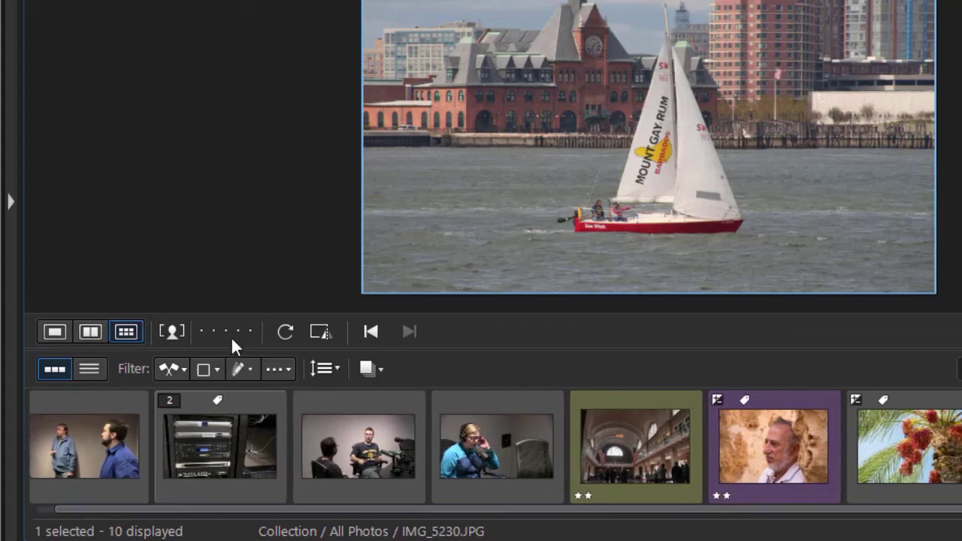
- Re-run Auto Stack, confirm rearranging existing stacks, and apply a 1:00:00 gap
{"action": "left_click", "coordinate": [379, 370]}
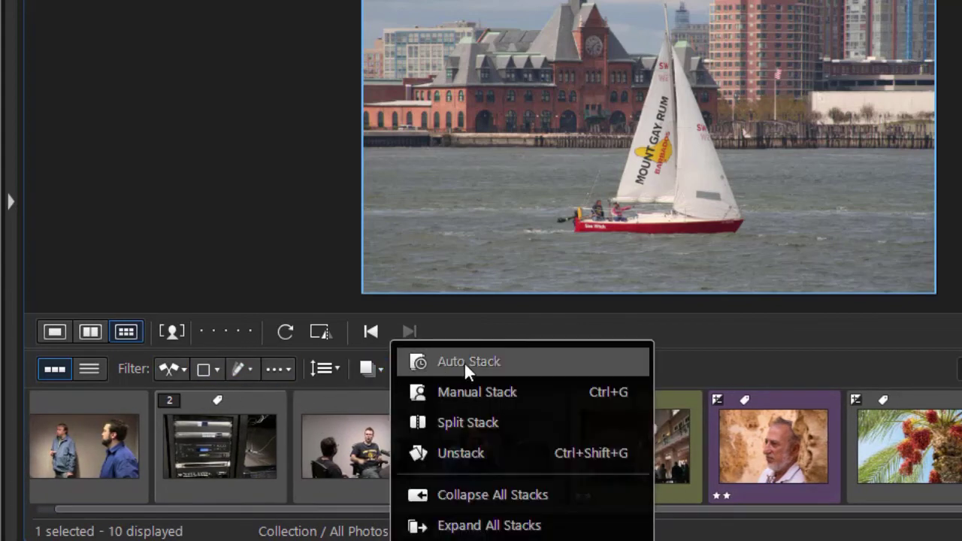
{"action": "left_click", "coordinate": [479, 362]}
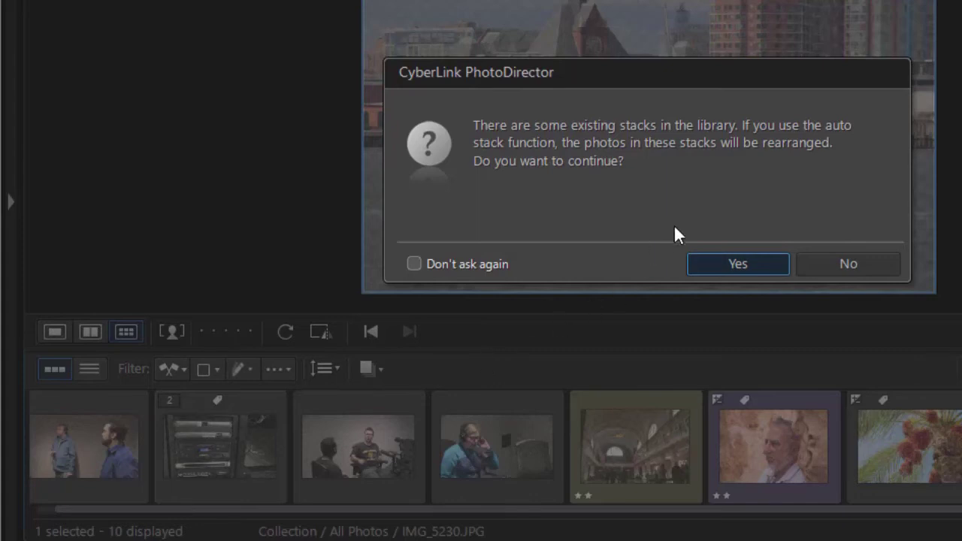
{"action": "left_click", "coordinate": [760, 263]}
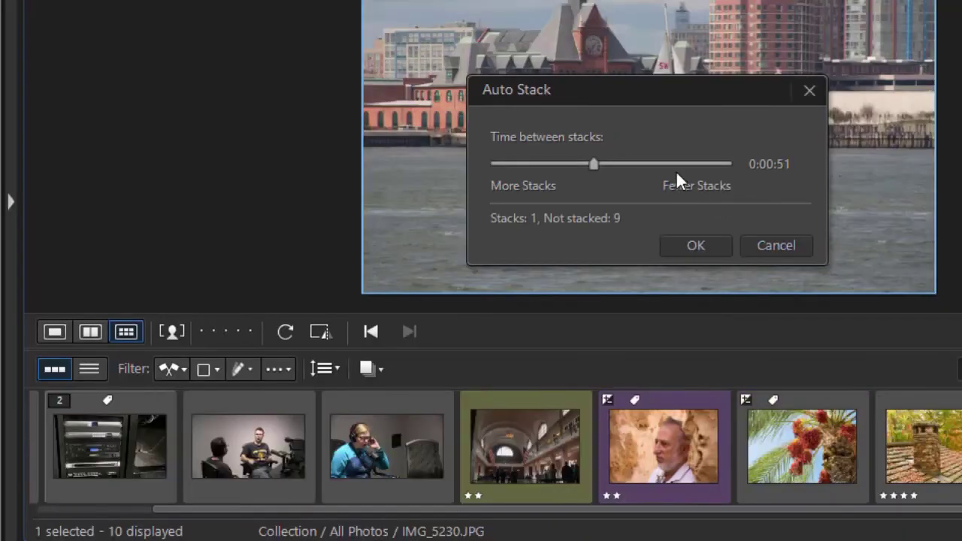
{"action": "left_click_drag", "start_coordinate": [595, 164], "coordinate": [730, 185]}
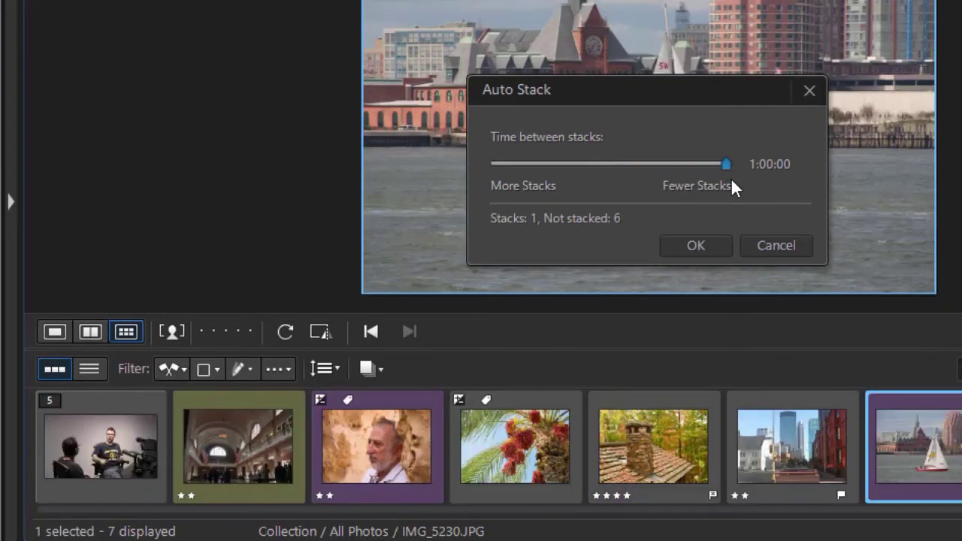
{"action": "left_click", "coordinate": [713, 246]}
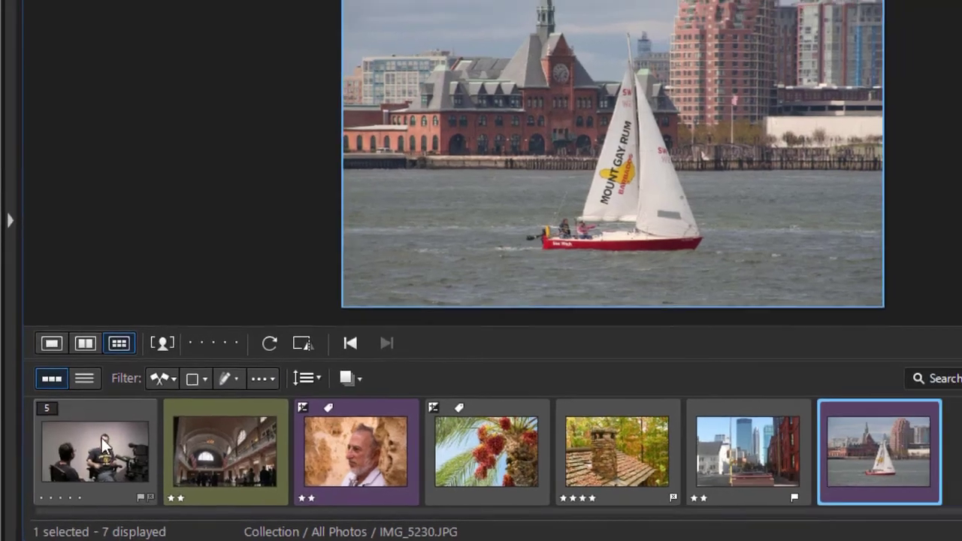
- Try Unstack on the single Ellis Island interior photo, which has no effect
{"action": "left_click", "coordinate": [102, 437]}
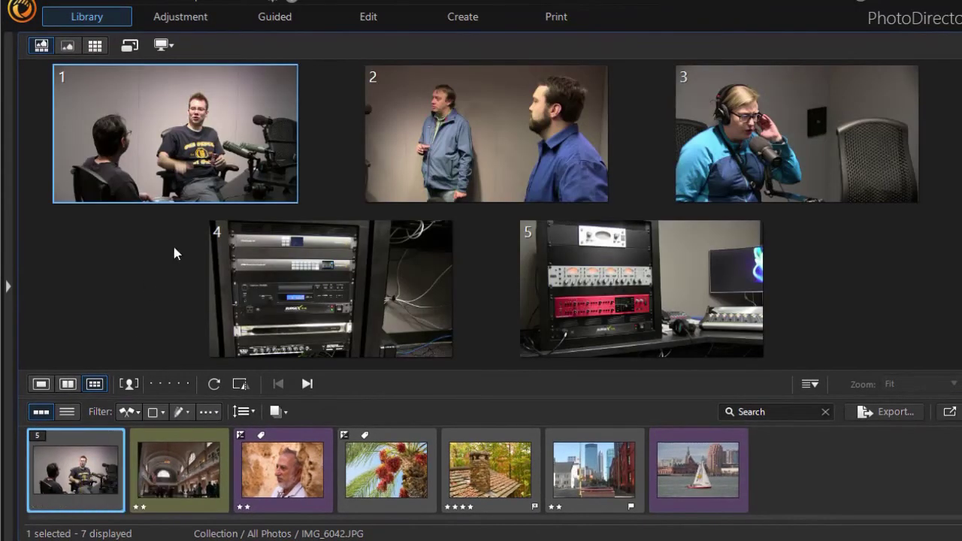
{"action": "left_click", "coordinate": [191, 463]}
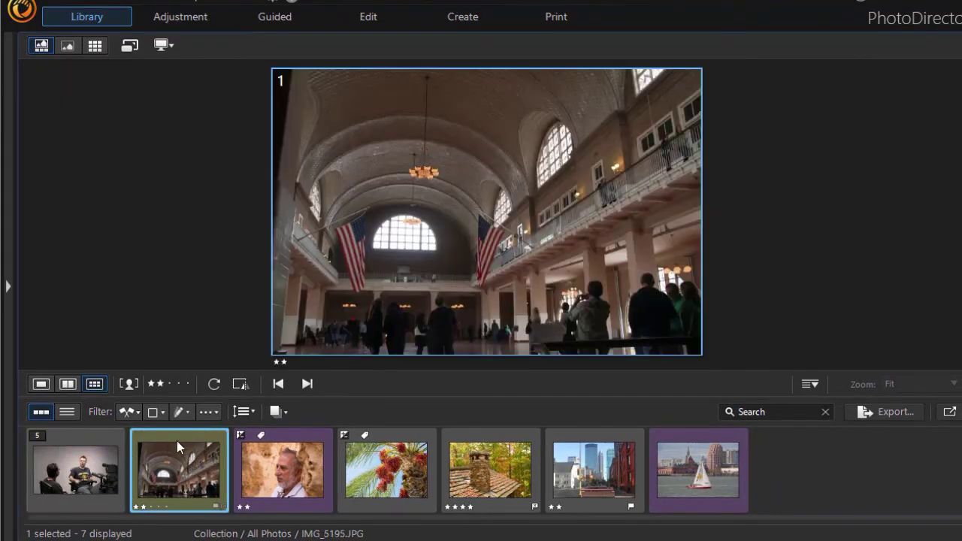
{"action": "left_click", "coordinate": [286, 413]}
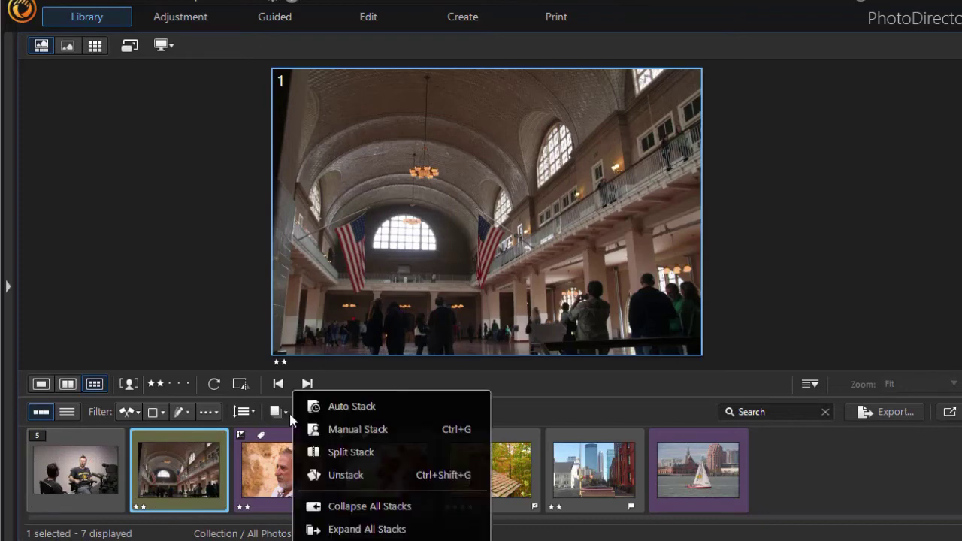
{"action": "left_click", "coordinate": [363, 482]}
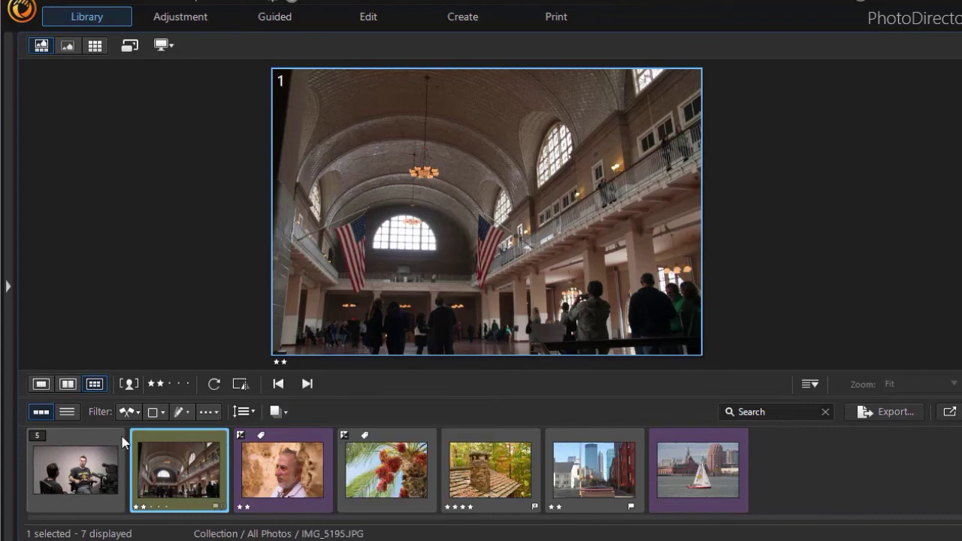
- Select the five-photo stack and Unstack it into five separate photos
{"action": "left_click", "coordinate": [37, 436]}
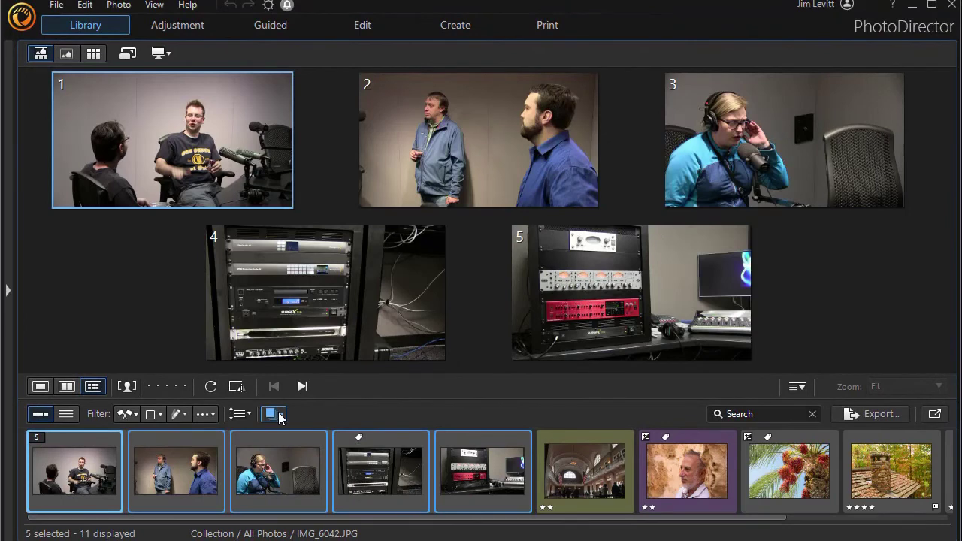
{"action": "left_click", "coordinate": [282, 413]}
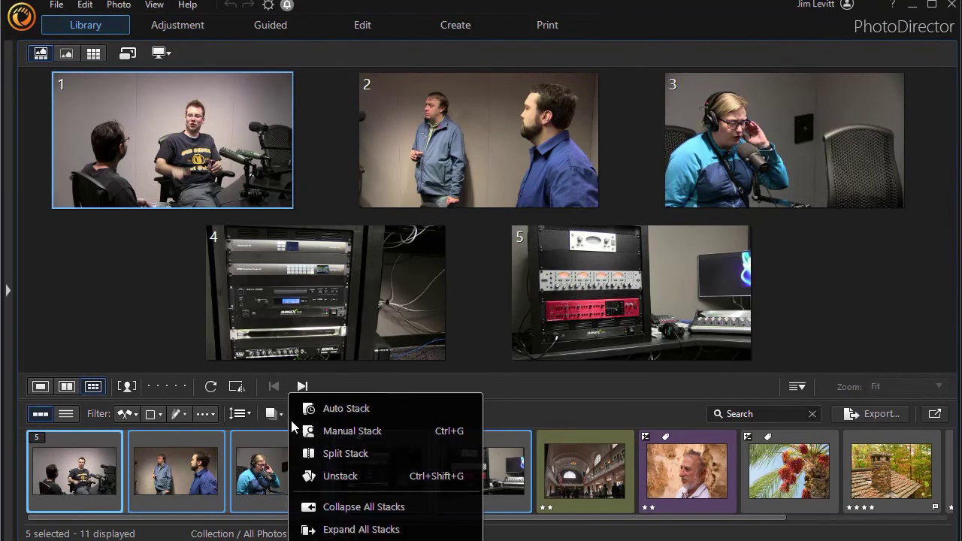
{"action": "left_click", "coordinate": [356, 478]}
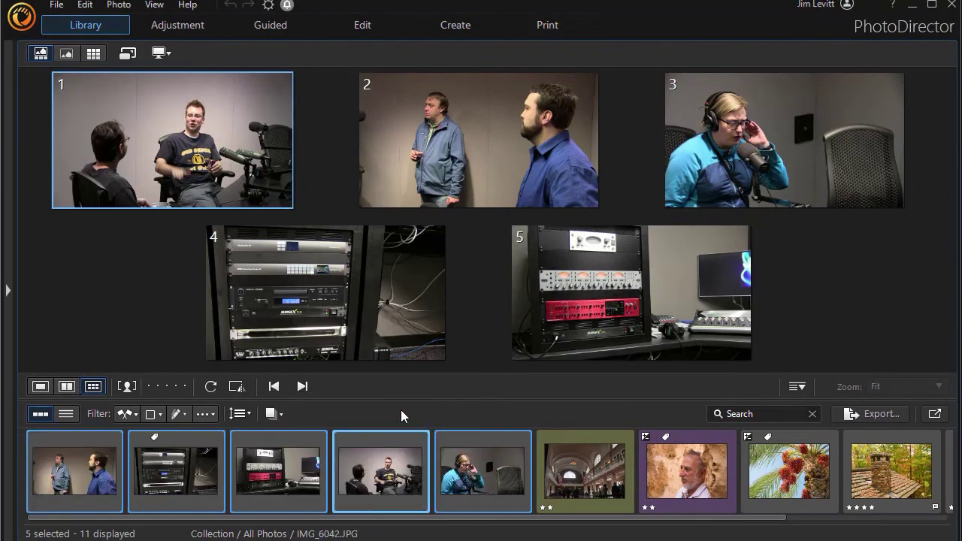